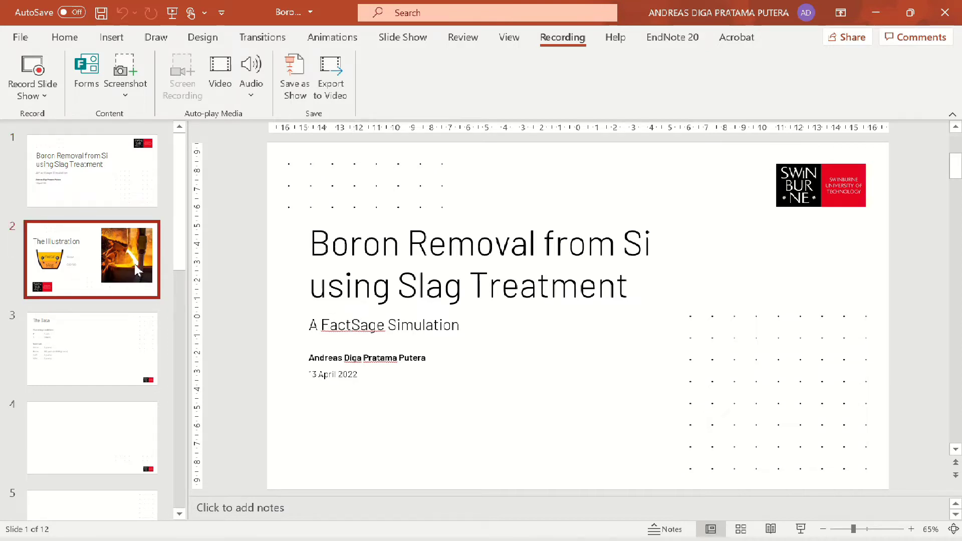
- Show slide 3, 'The Data', with the 1 atm, 1550°C conditions and material amounts
left_click(138, 271)
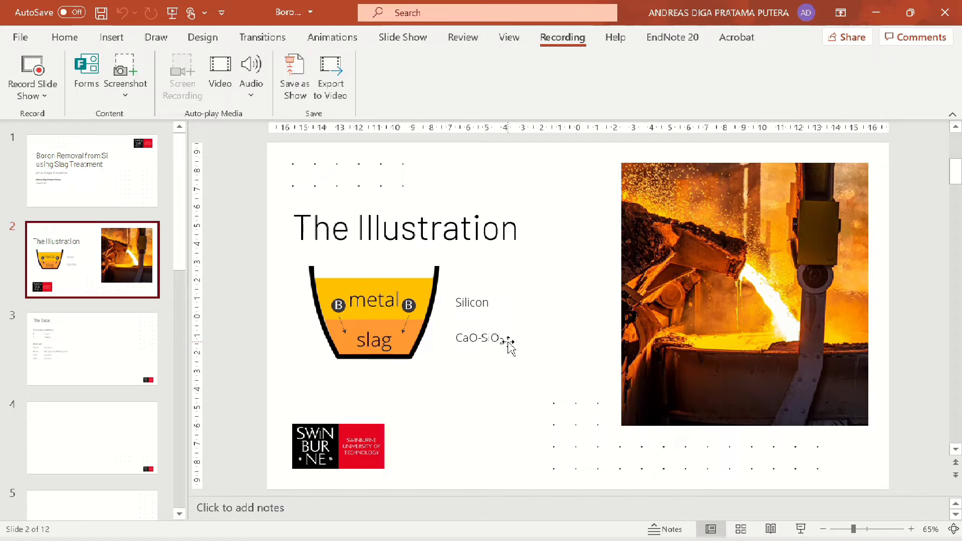
left_click(117, 346)
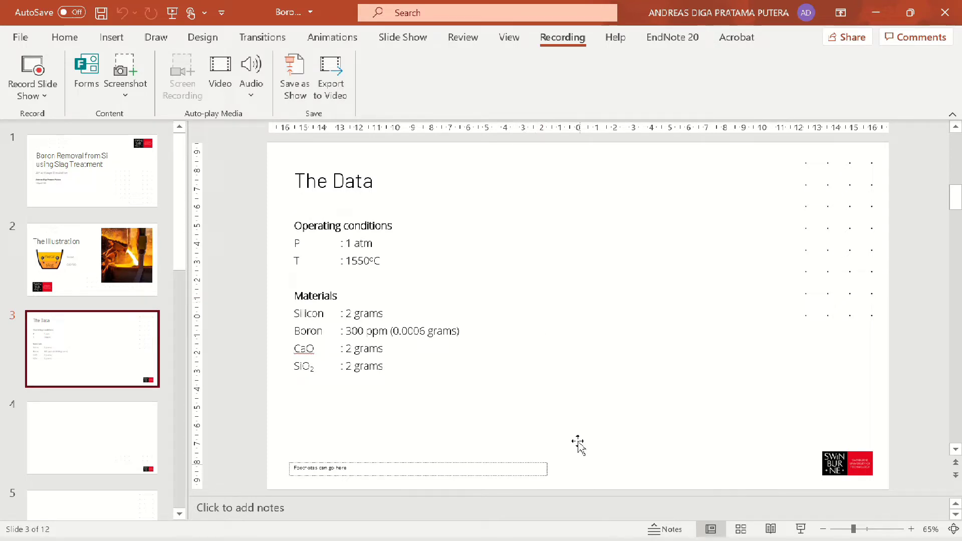
key("alt+Tab")
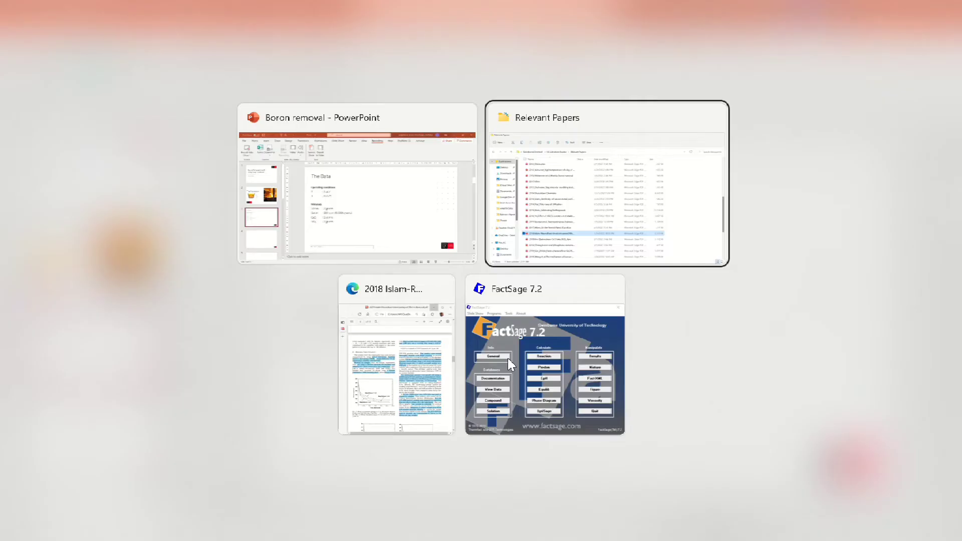
- Scroll the boron removal paper to page 1, after checking the slide's conditions and material amounts
key("alt+Tab")
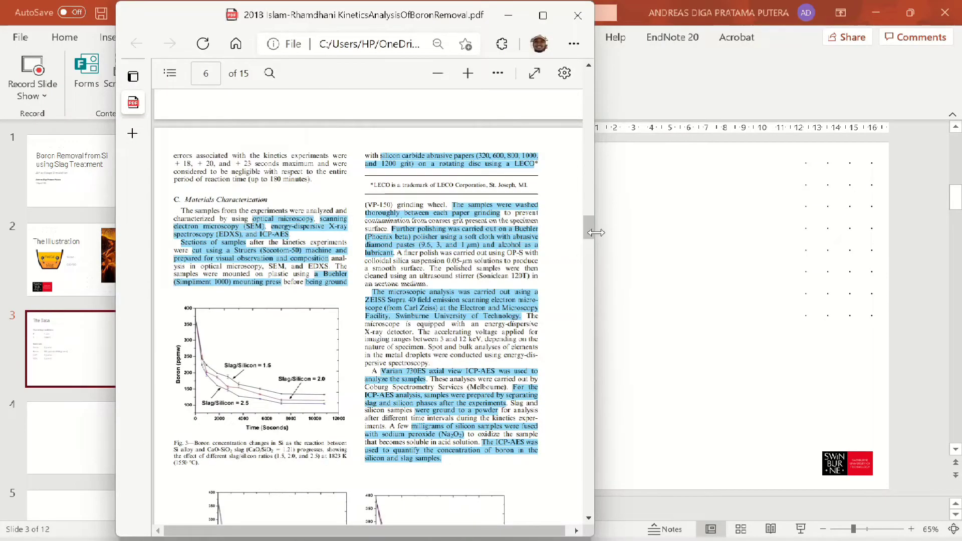
left_click_drag(589, 225, 587, 82)
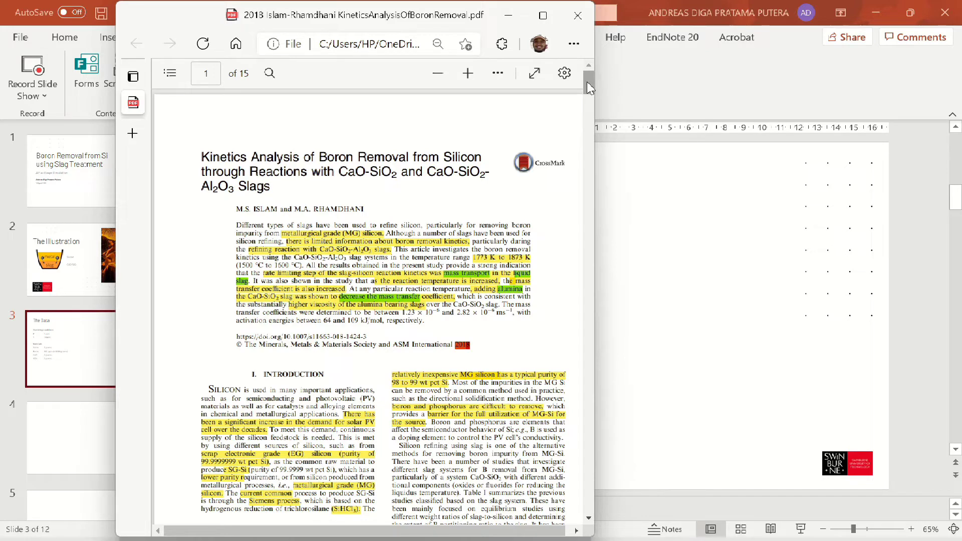
left_click(680, 279)
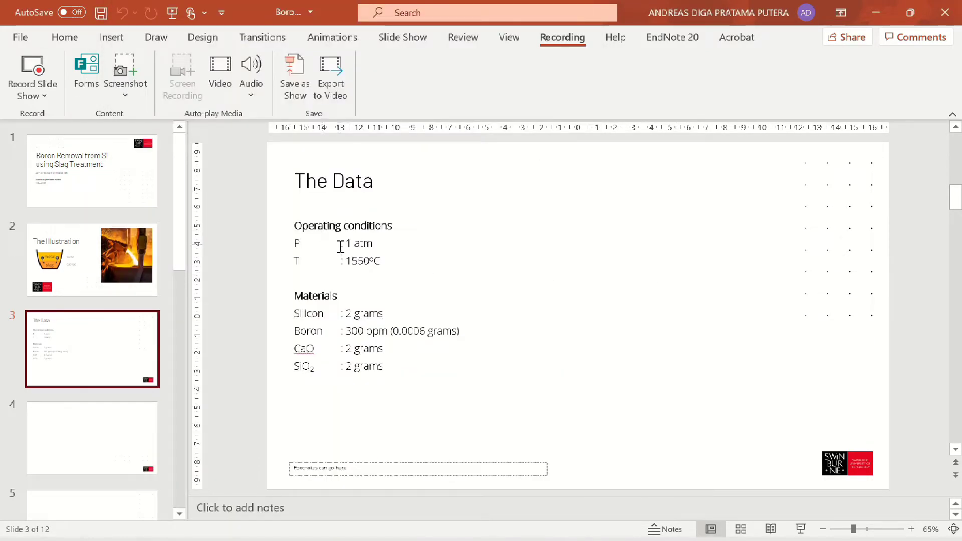
left_click_drag(383, 261, 302, 236)
left_click(404, 372)
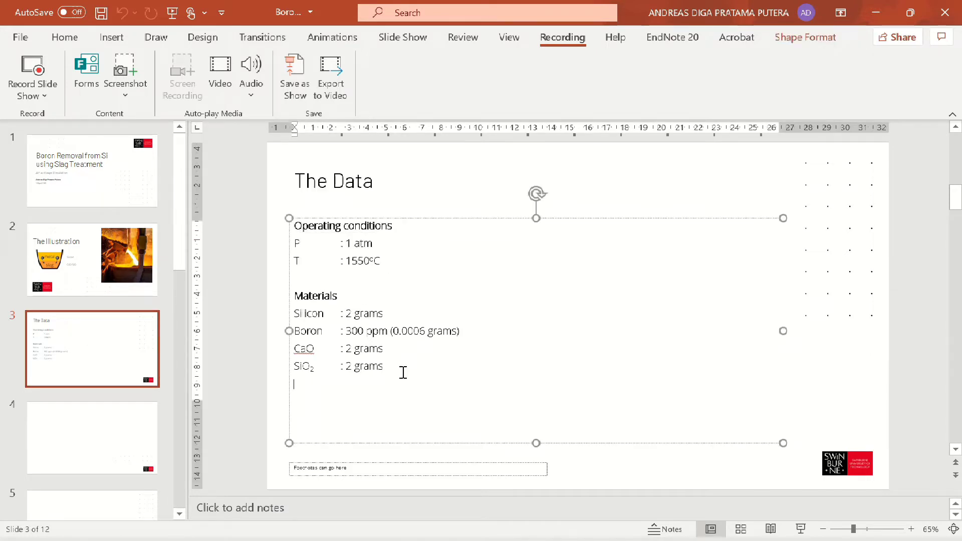
left_click_drag(403, 372, 297, 313)
left_click(482, 365)
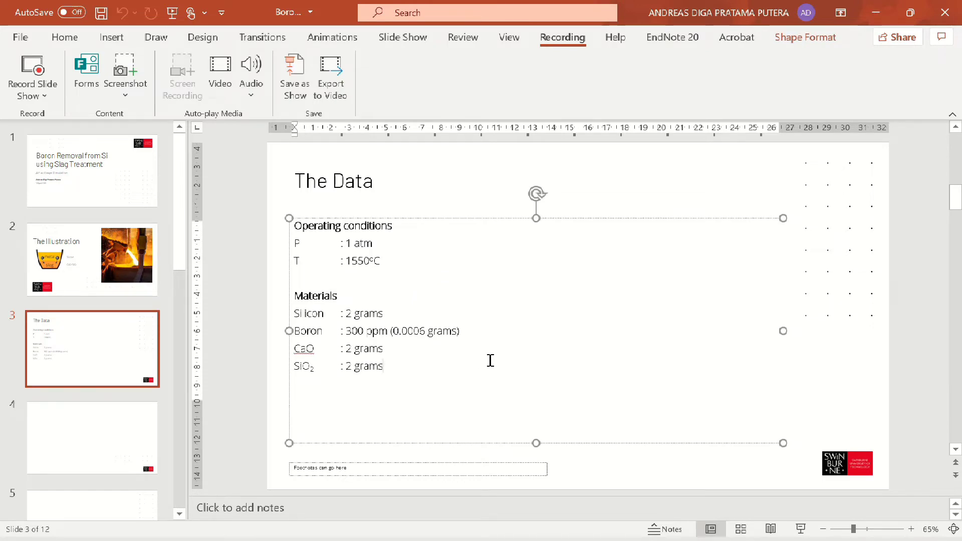
key("alt+Tab")
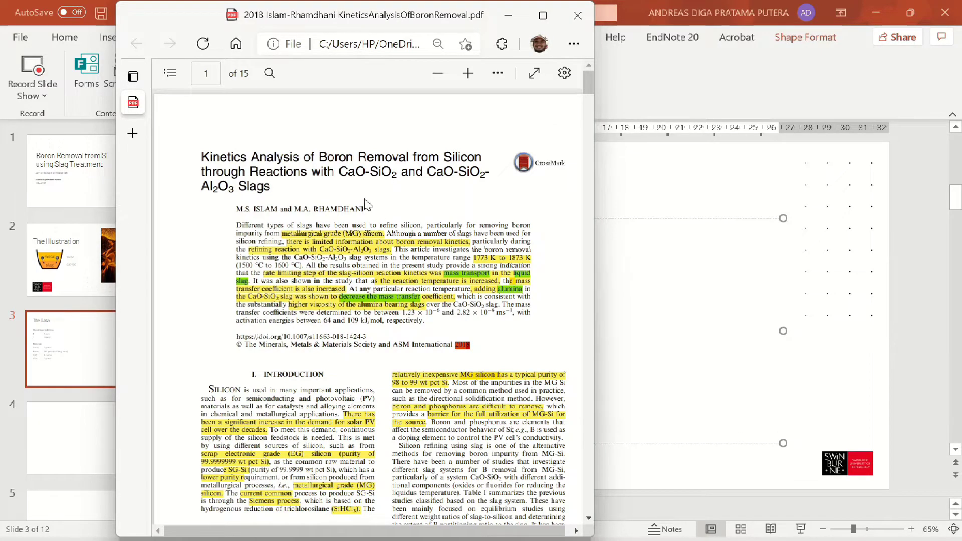
- Scroll the Kinetics Analysis of Boron Removal paper down to the Fig. 3 and Fig. 4 boron plots
left_click_drag(201, 159, 300, 157)
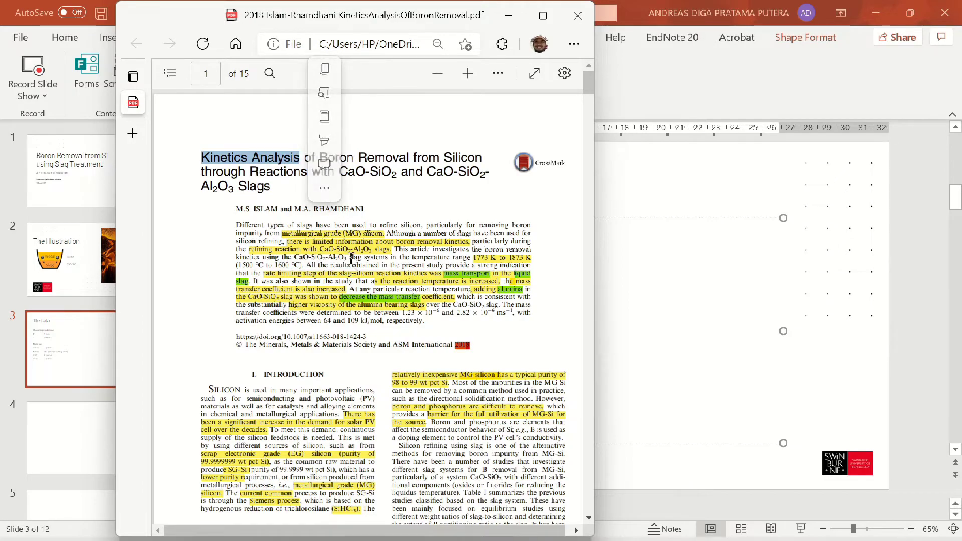
scroll(351, 259, "down", 3)
scroll(501, 215, "up", 3)
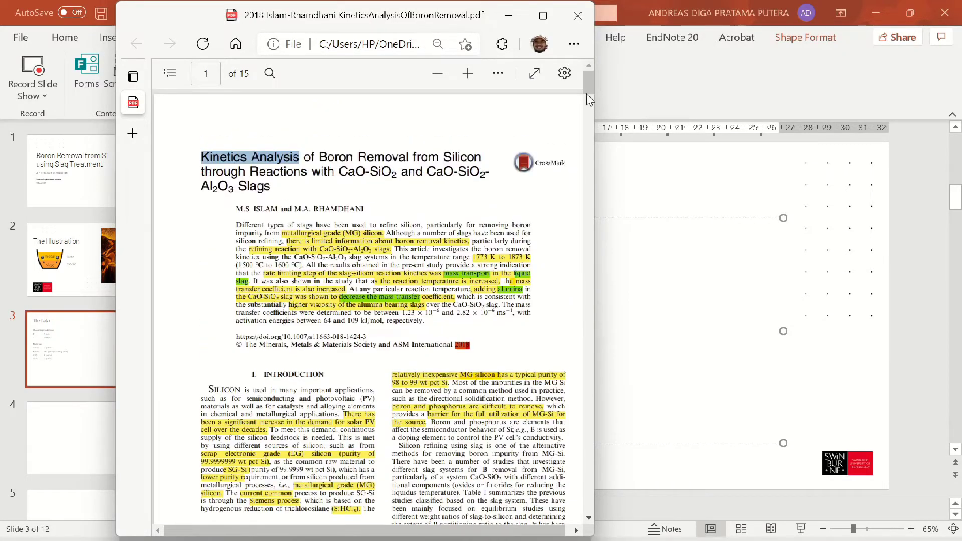
left_click_drag(590, 86, 582, 249)
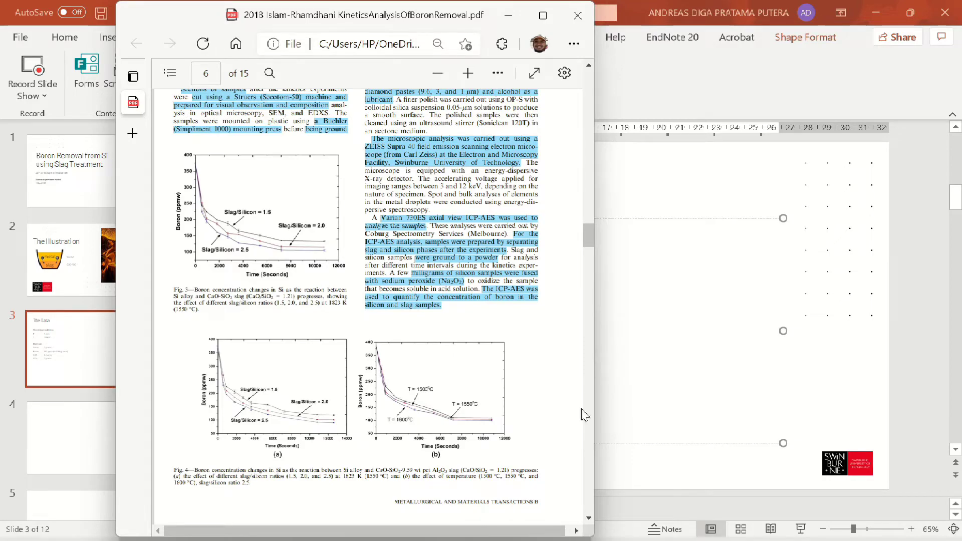
key("super+Tab")
- Launch Equilib in FactSage, declining to load the last system or keep the databases
left_click(570, 380)
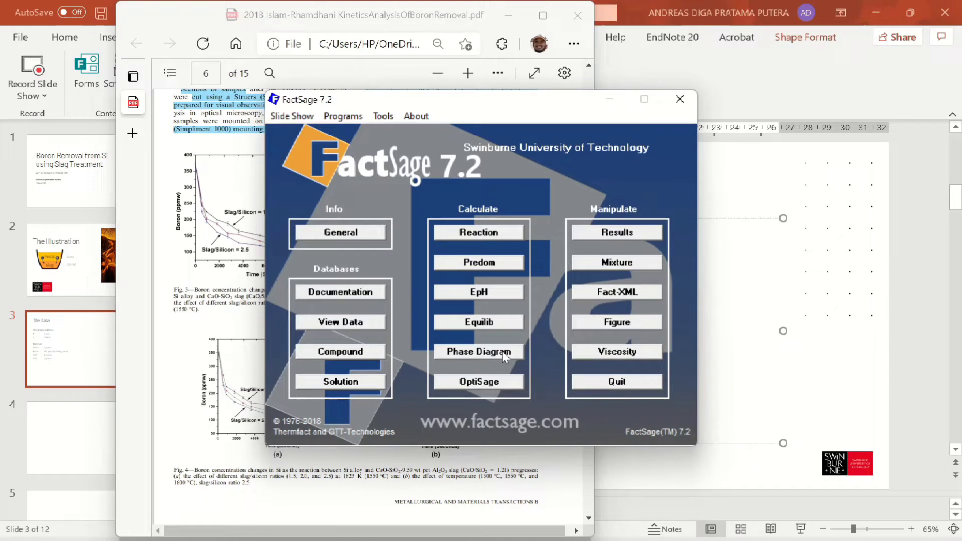
left_click(473, 323)
left_click(474, 322)
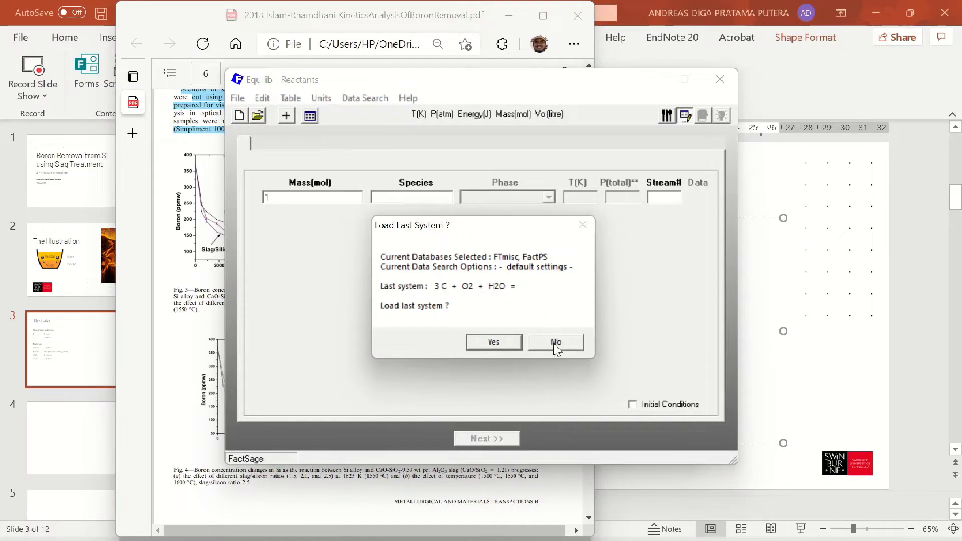
left_click(556, 343)
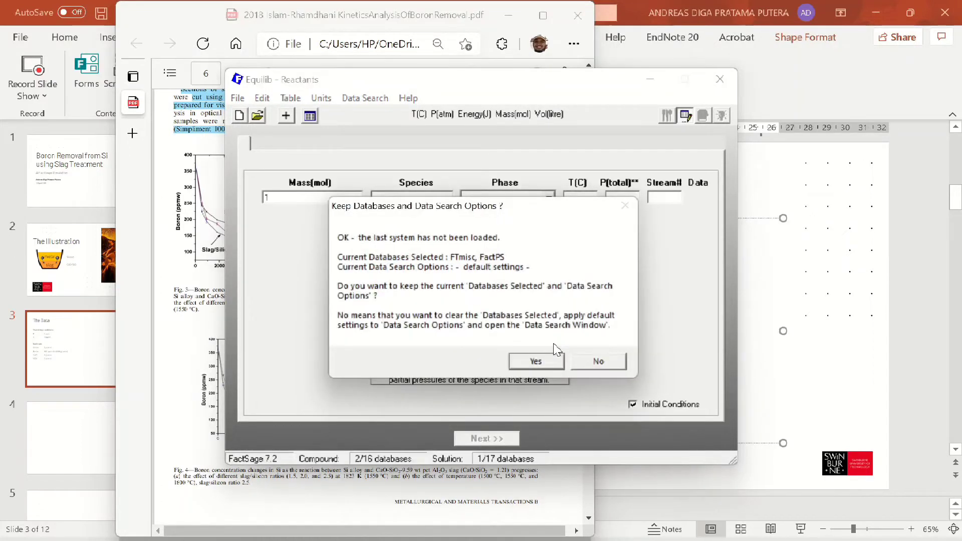
left_click(597, 368)
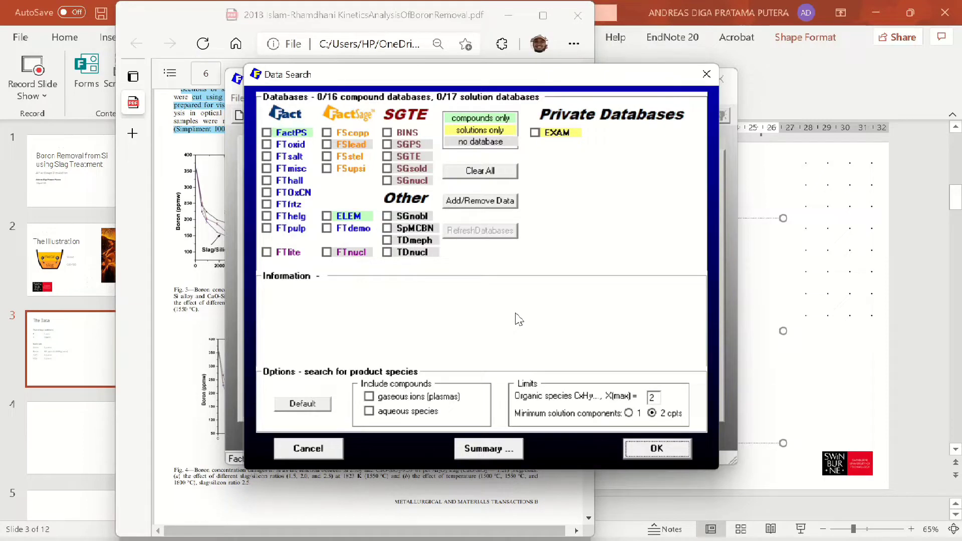
- Select the FactPS, FToxid and FSupsi databases and confirm the data search
left_click(266, 133)
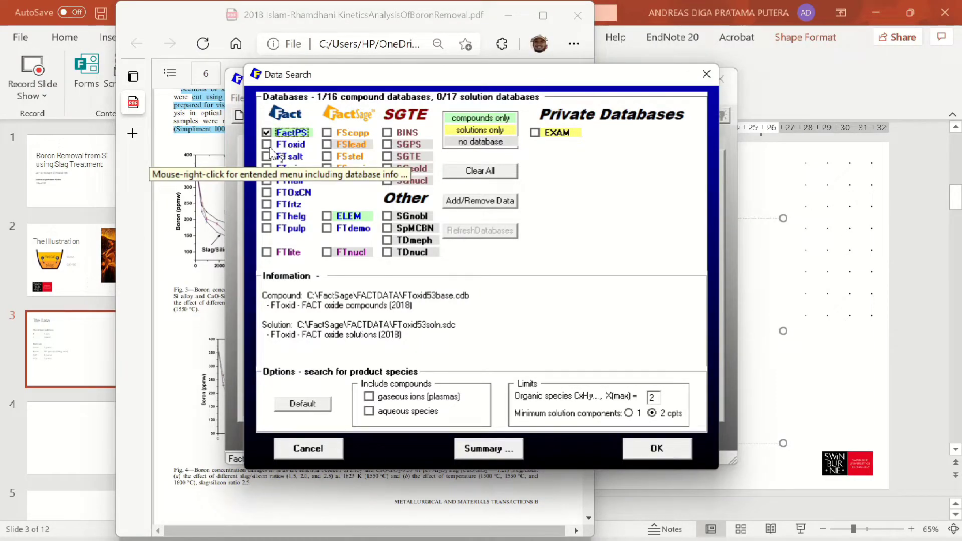
left_click(267, 146)
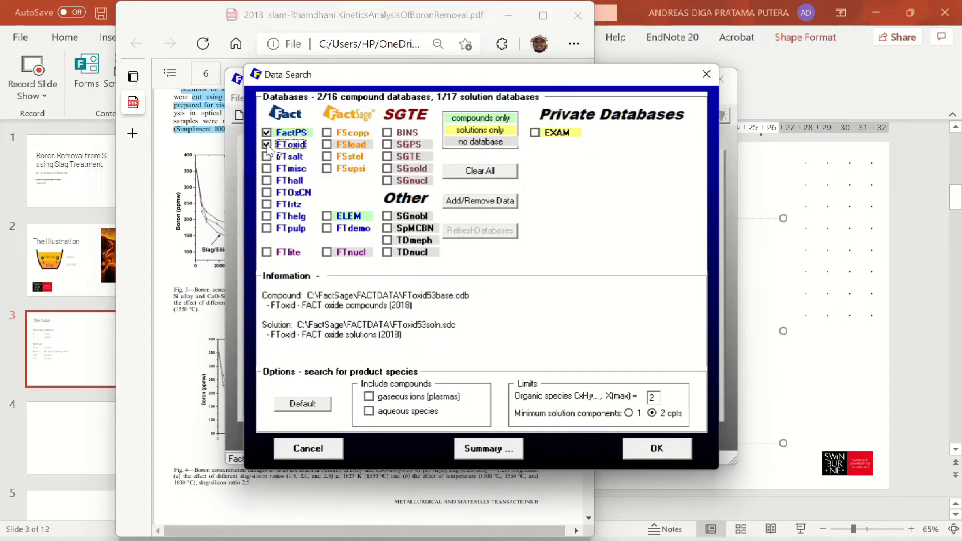
left_click(326, 169)
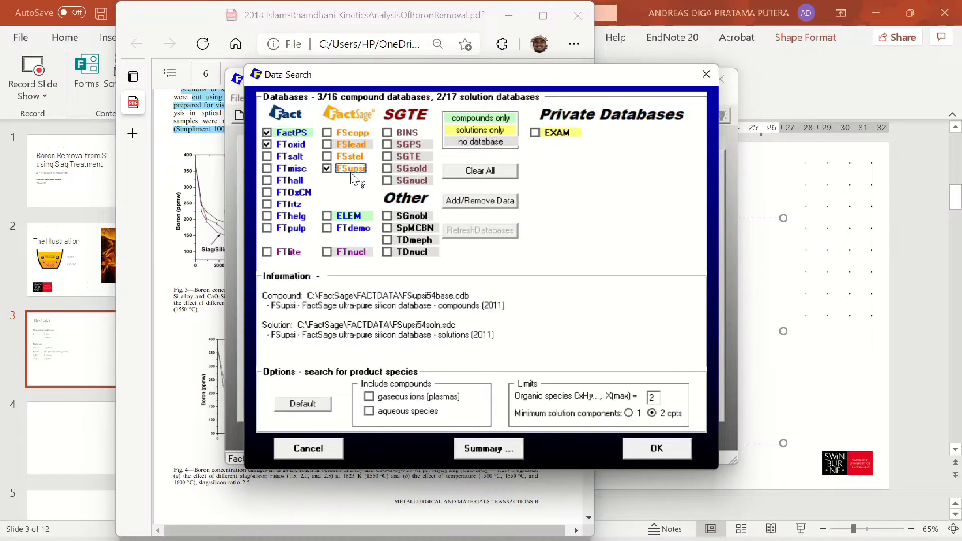
mouse_move(357, 173)
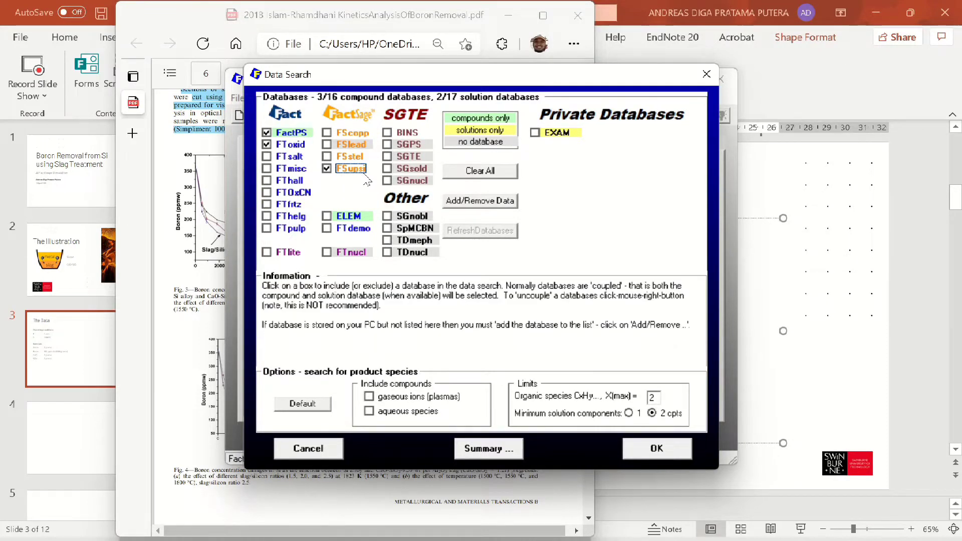
left_click(656, 449)
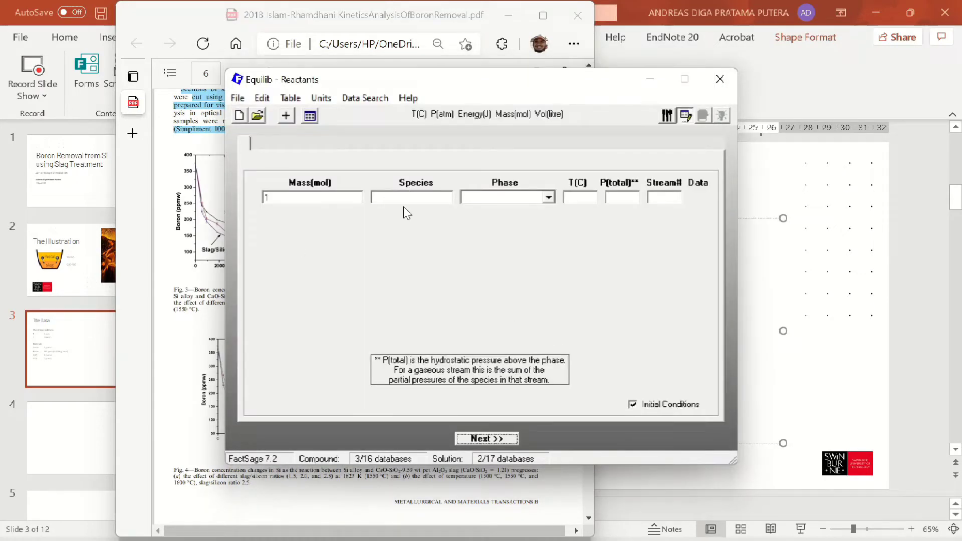
- Check the Silicon, Boron, CaO and SiO2 amounts on The Data slide, then return to Equilib Reactants
left_click(831, 321)
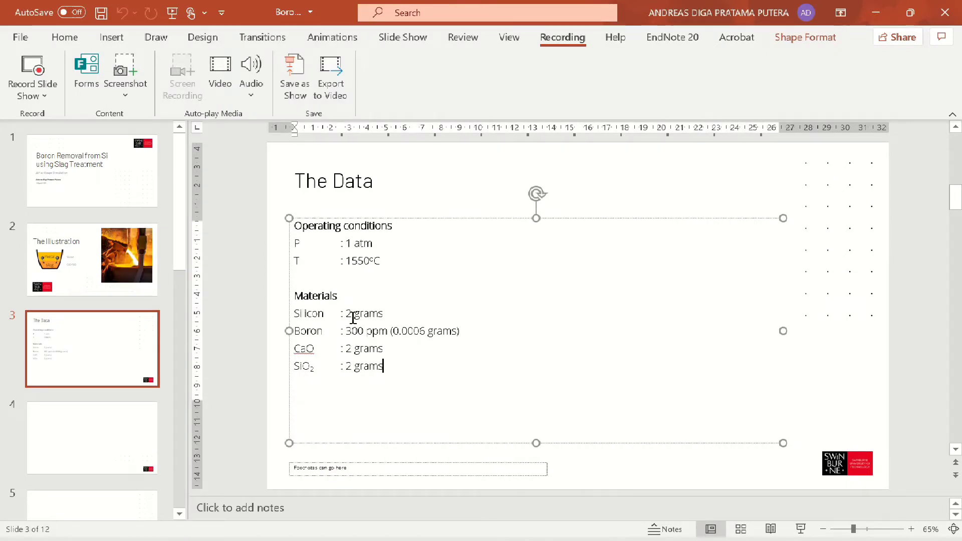
left_click_drag(352, 315, 422, 338)
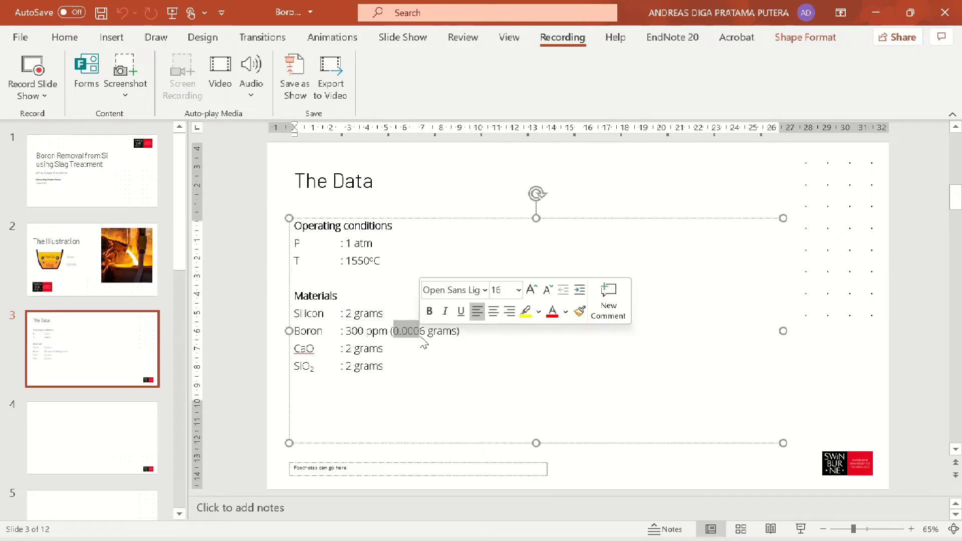
left_click(353, 351)
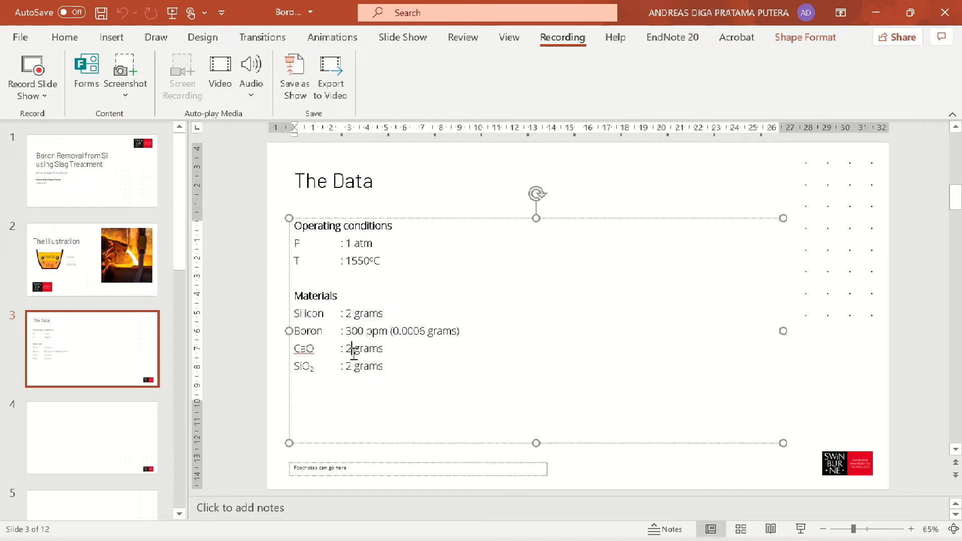
left_click_drag(344, 351, 393, 371)
left_click(344, 367)
left_click(393, 371)
key("alt+Tab")
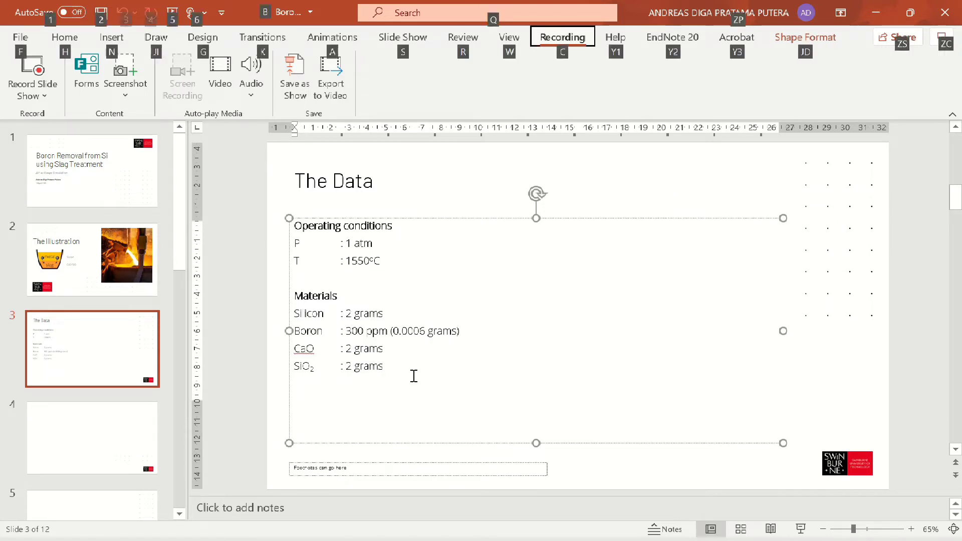
left_click(430, 196)
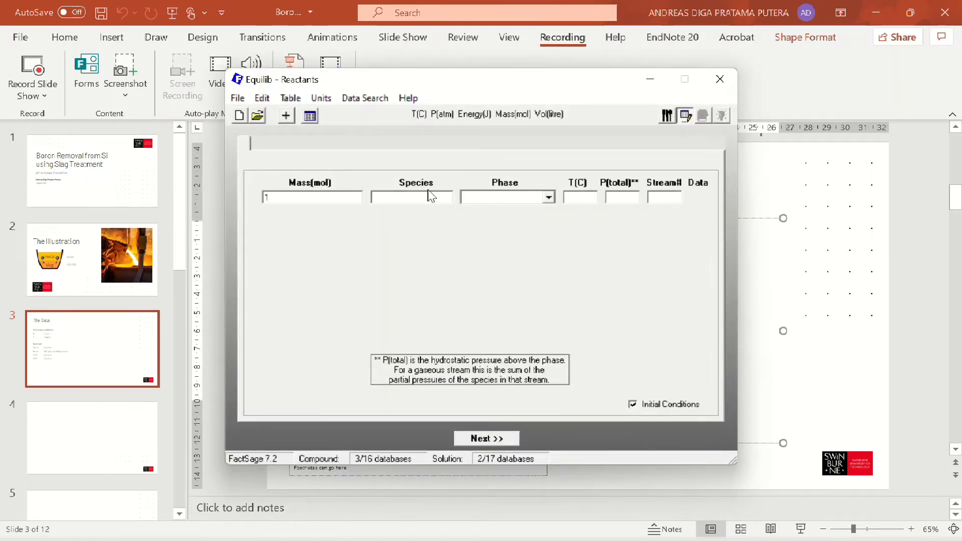
- Enter 2 mol Si as the first reactant and add three more reactant rows
double_click(267, 197)
type("2")
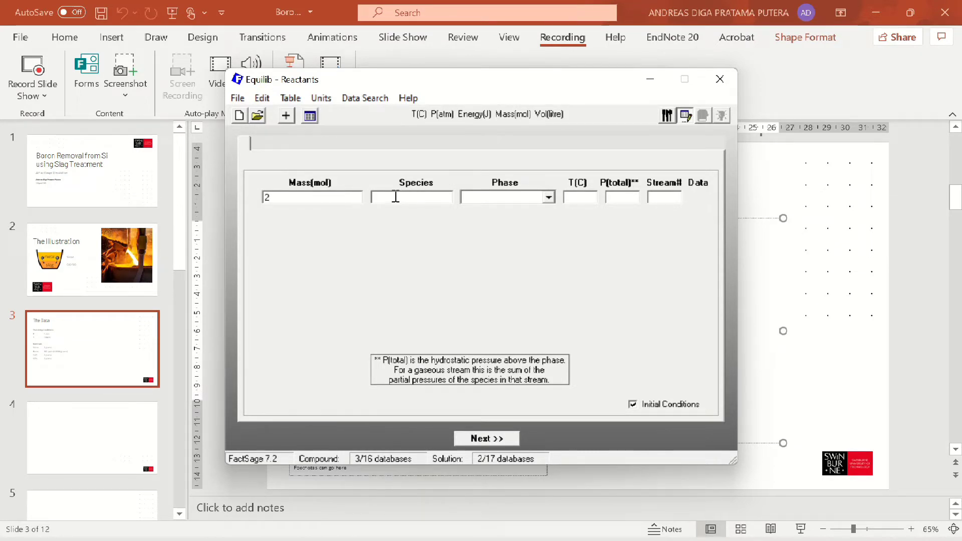
left_click(379, 197)
type("Si")
key("Tab")
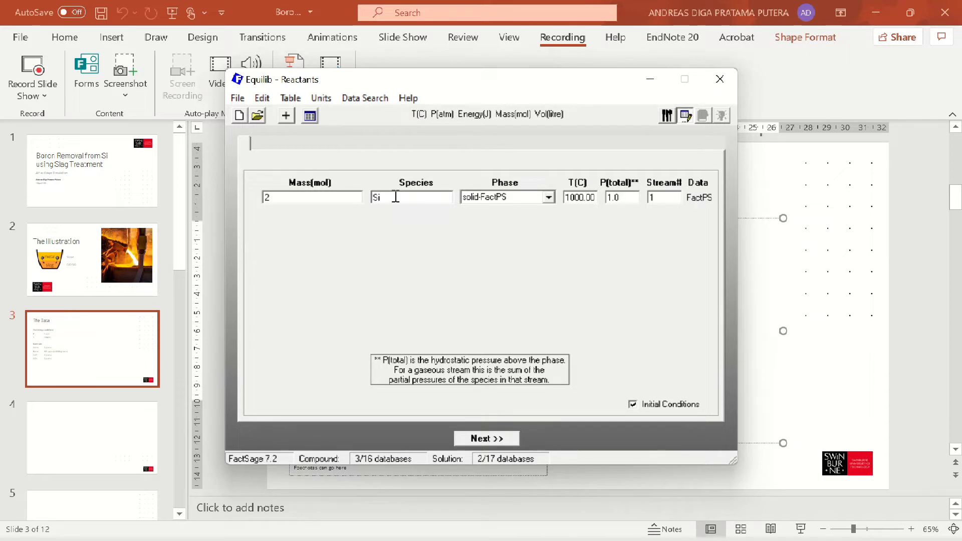
left_click(286, 115)
left_click(286, 115)
left_click(286, 115)
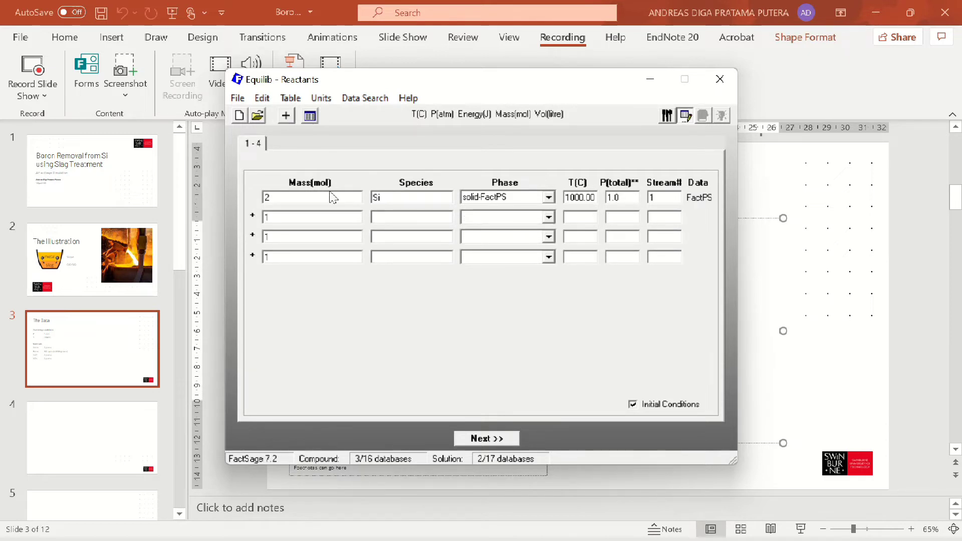
- Fill in the remaining reactants: 0.0006 mol B, 2 mol CaO and 2 mol SiO2
type("0.0006")
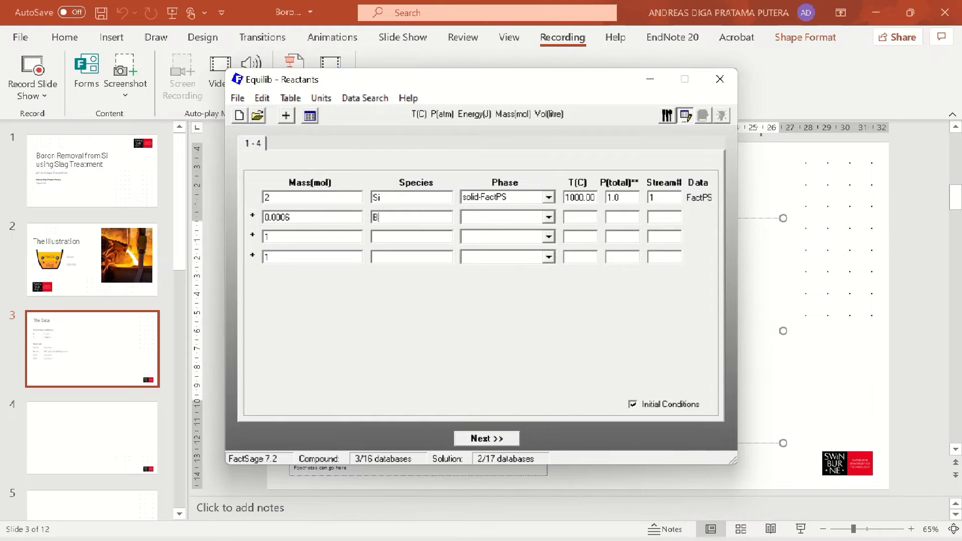
key("Return")
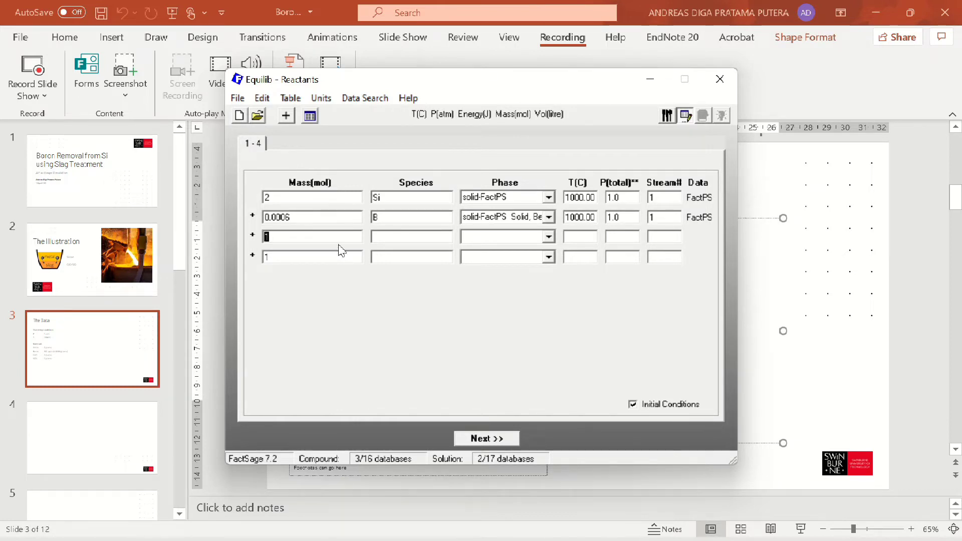
type("2")
type("Cao")
key("Return")
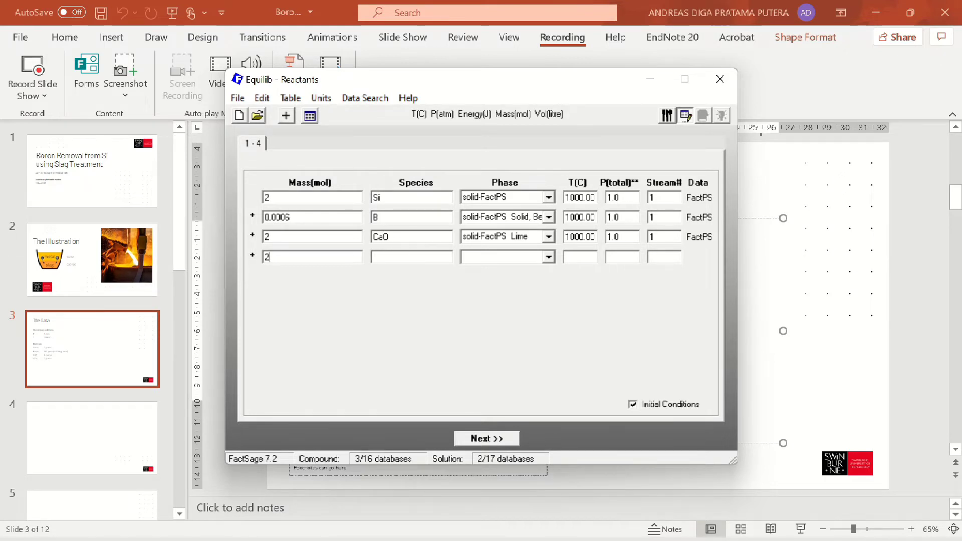
left_click(406, 253)
type("SiO2")
key("Return")
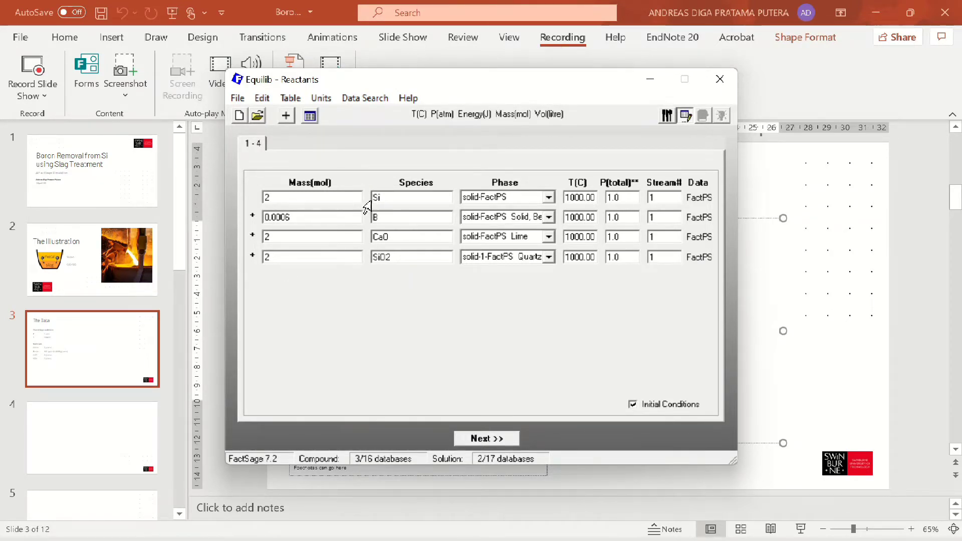
mouse_move(367, 207)
double_click(288, 239)
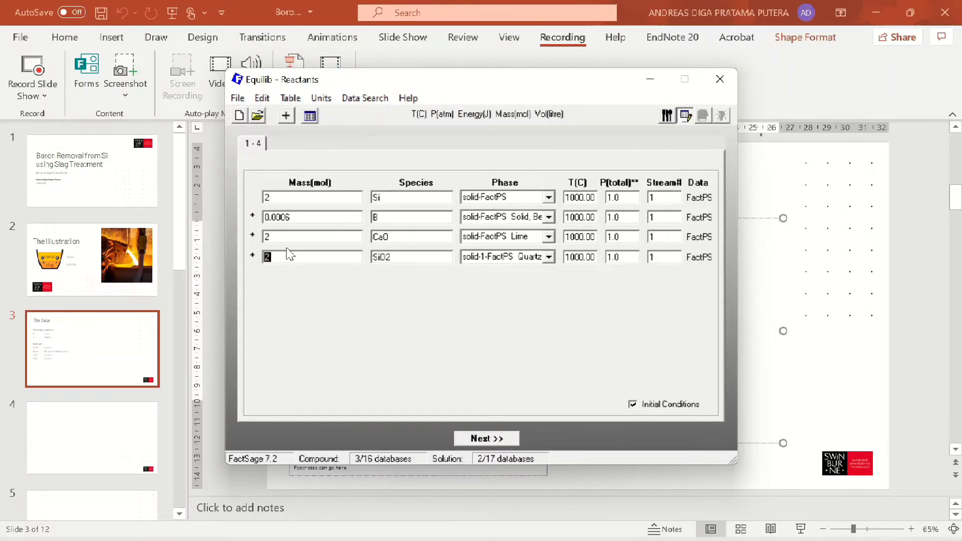
left_click(486, 439)
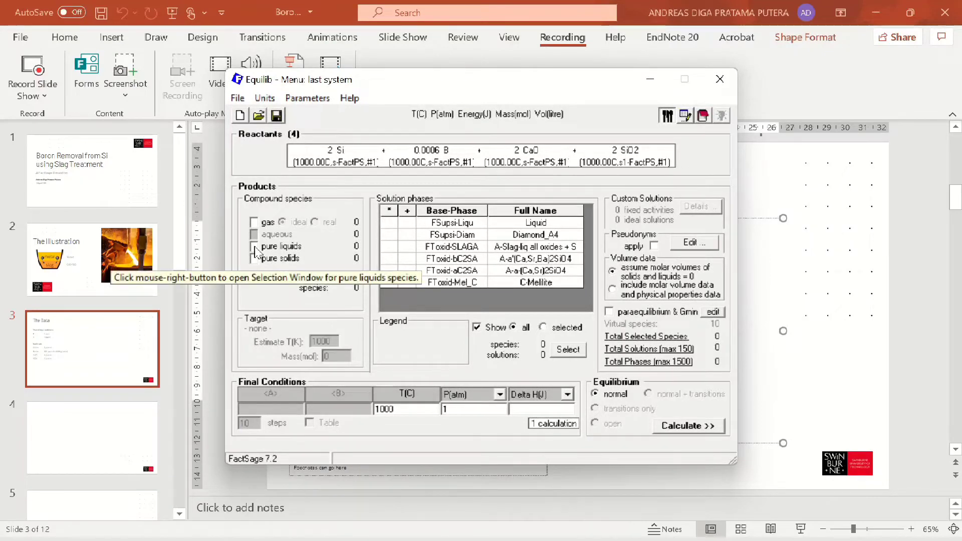
- Include pure liquids and solids, and mark FSupsi-Liqu and FToxid-SLAGA as immiscible
left_click(254, 246)
left_click(253, 259)
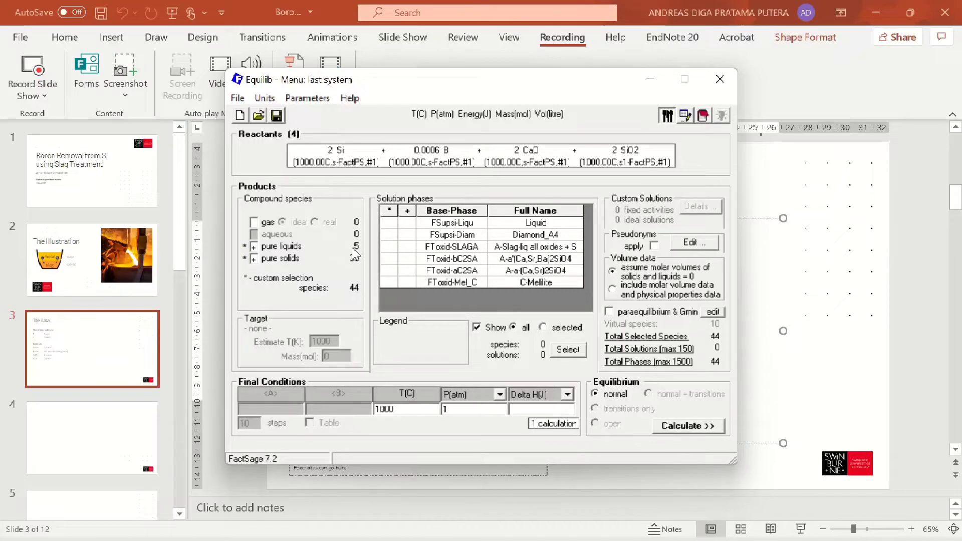
left_click(406, 222)
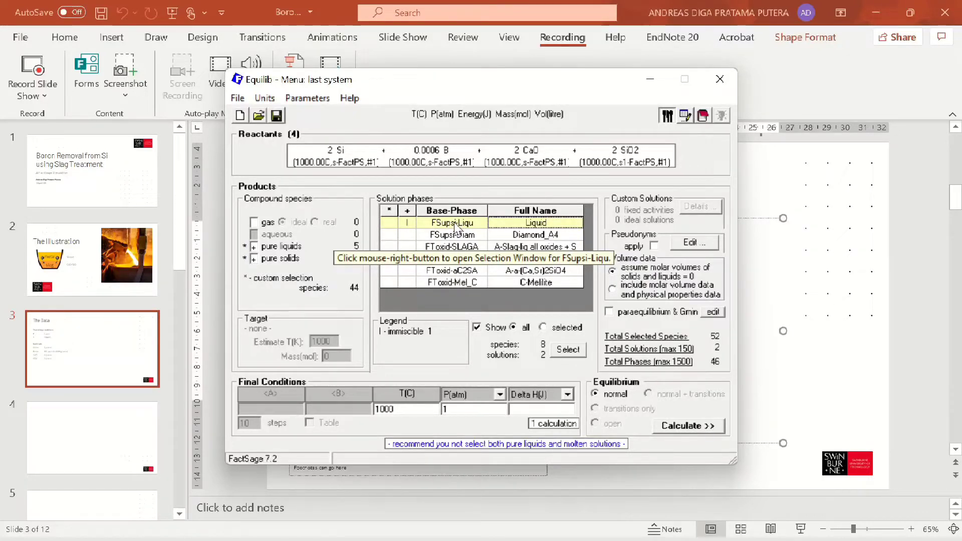
left_click(400, 247)
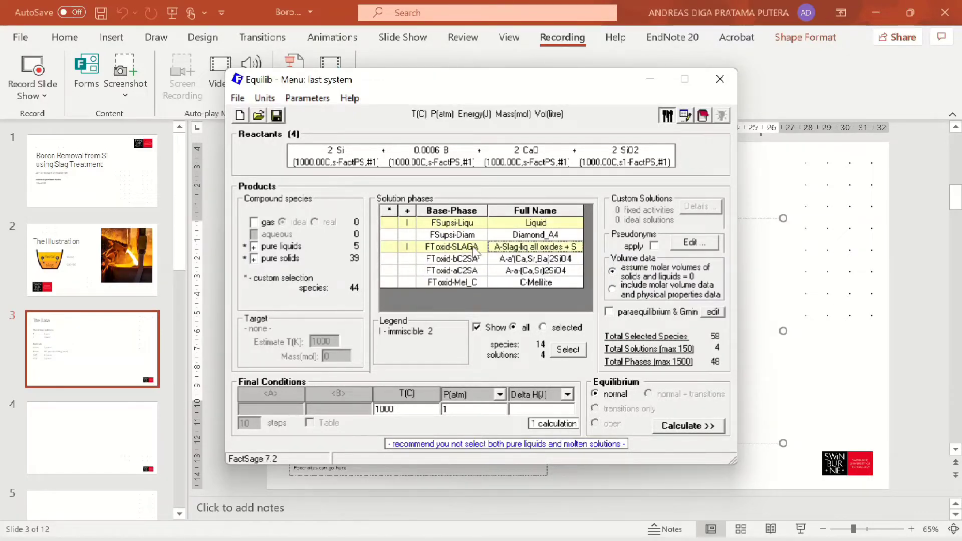
- Set the final temperature to 1550 °C with pressure at 1 atm and run the calculation
double_click(400, 409)
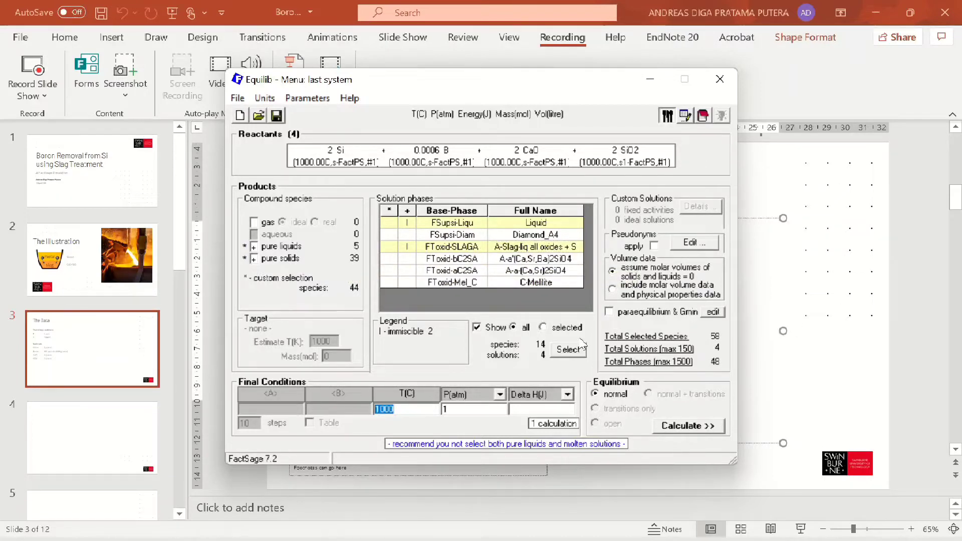
type("155")
key("Tab")
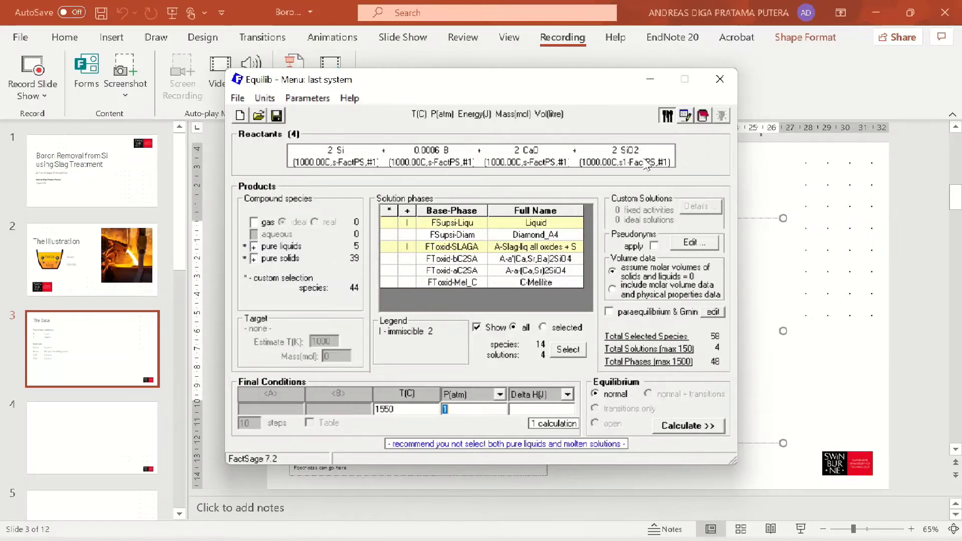
double_click(417, 410)
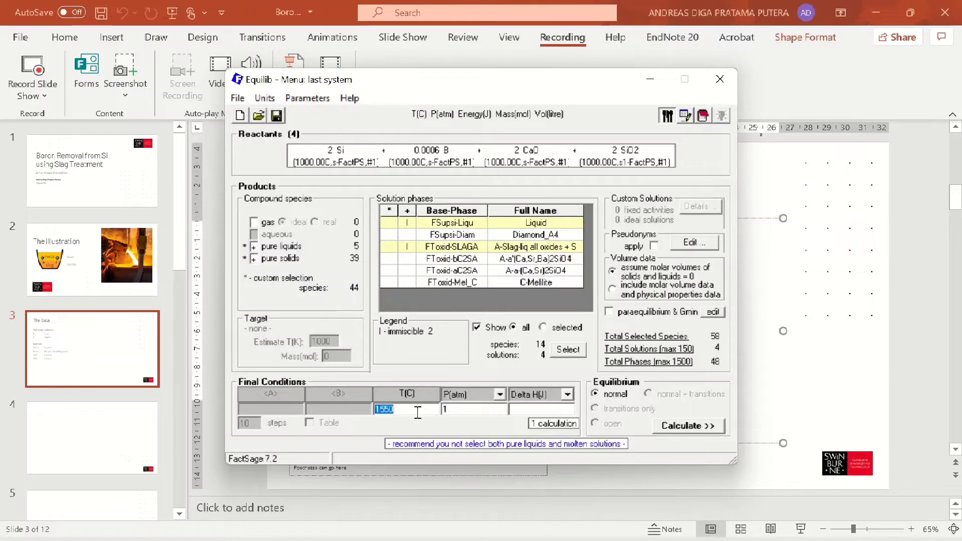
key("Tab")
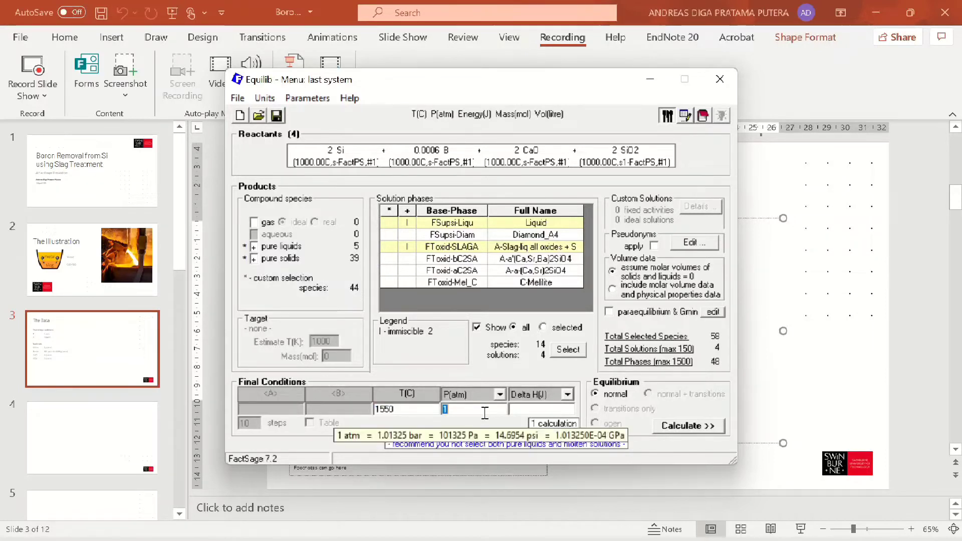
left_click(485, 411)
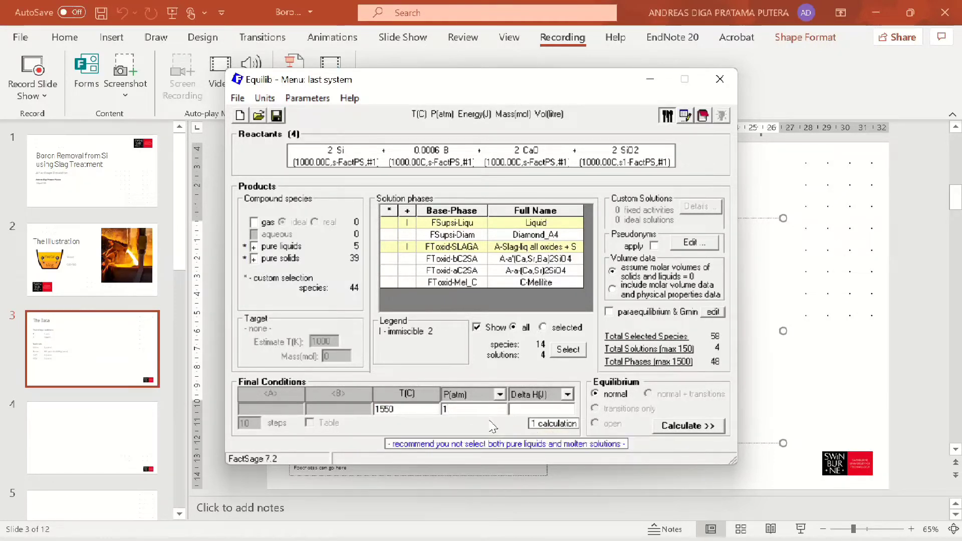
mouse_move(492, 411)
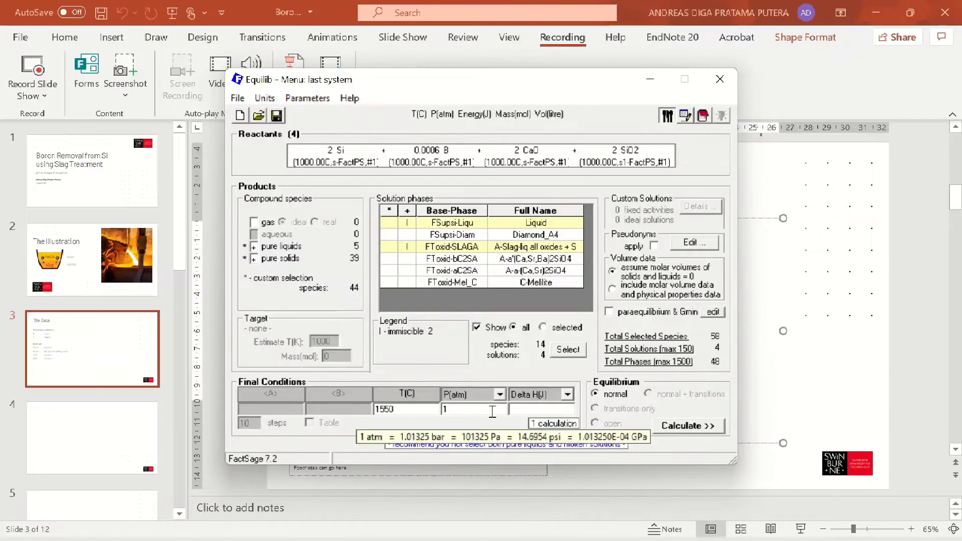
left_click(674, 424)
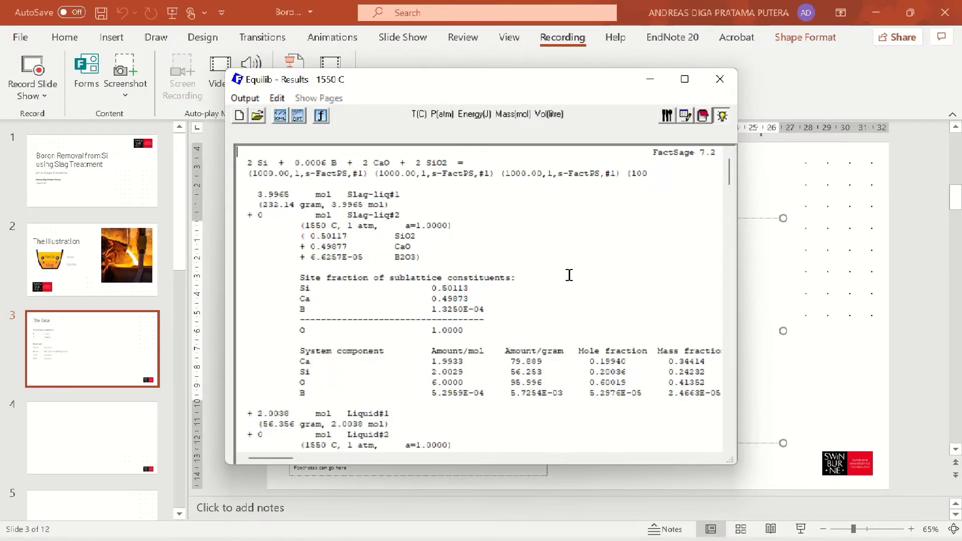
- Scroll through the results, then open and cancel the Save or Print As output settings
scroll(581, 268, "down", 1)
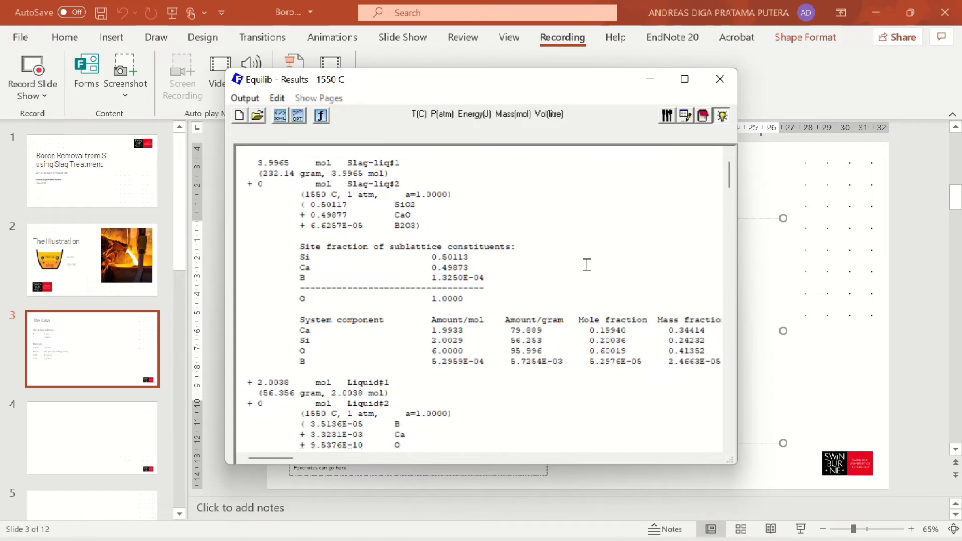
scroll(589, 267, "down", 3)
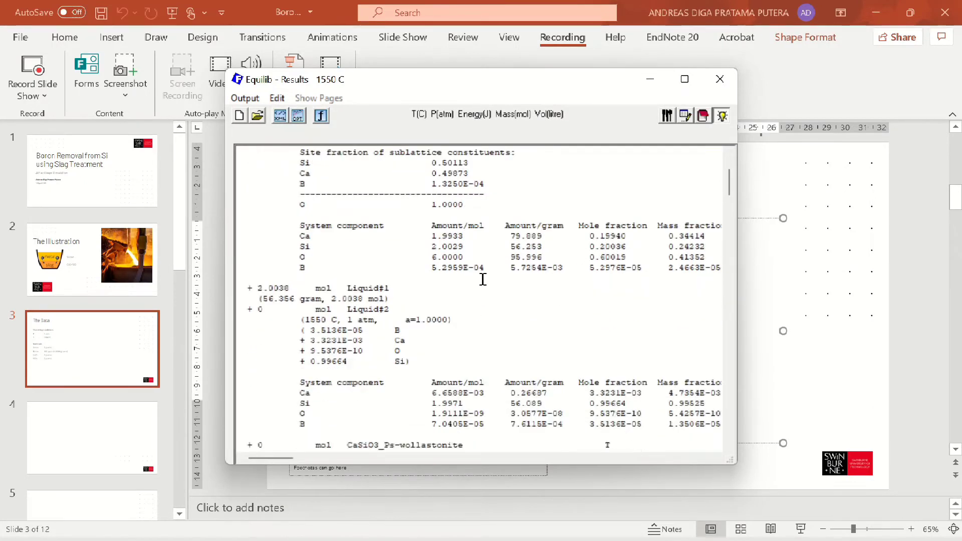
scroll(482, 279, "up", 3)
scroll(496, 279, "up", 1)
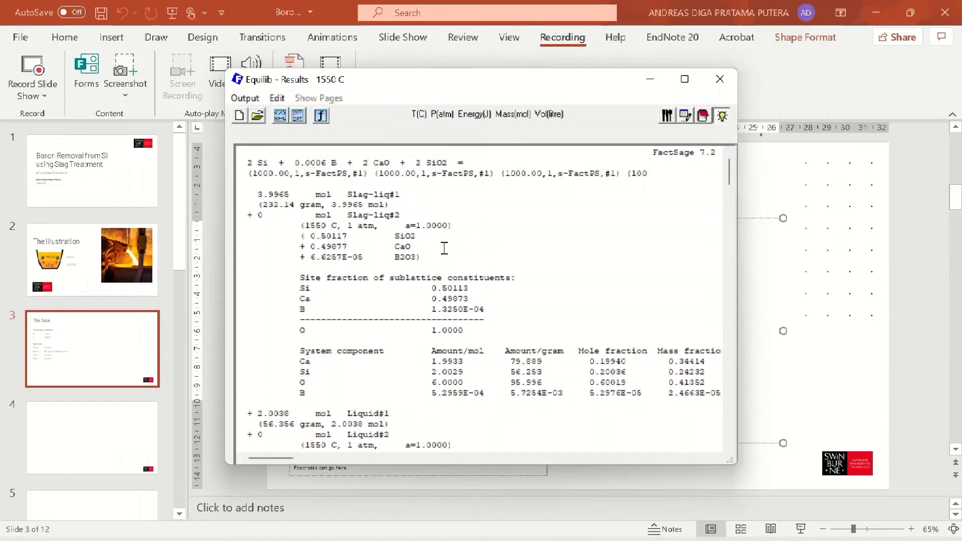
left_click(258, 98)
mouse_move(300, 115)
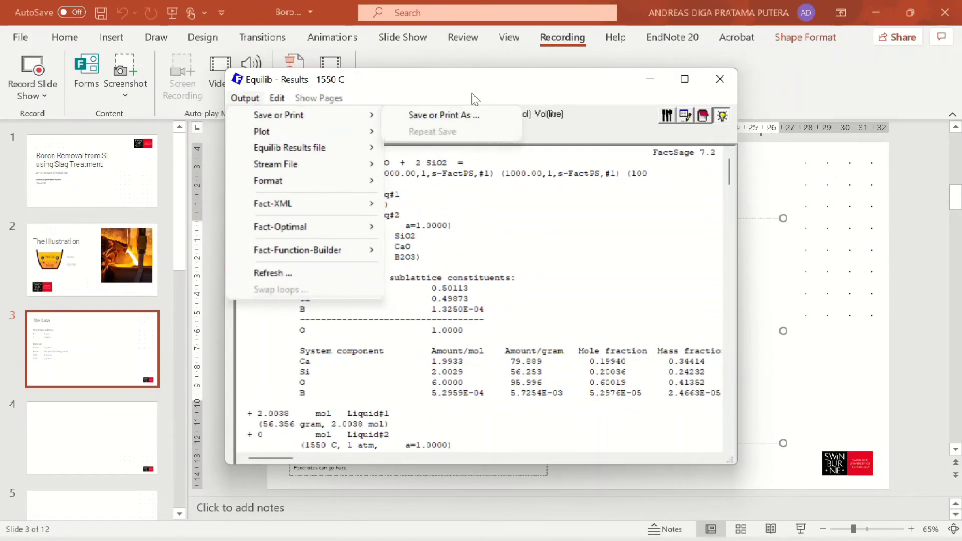
left_click(466, 114)
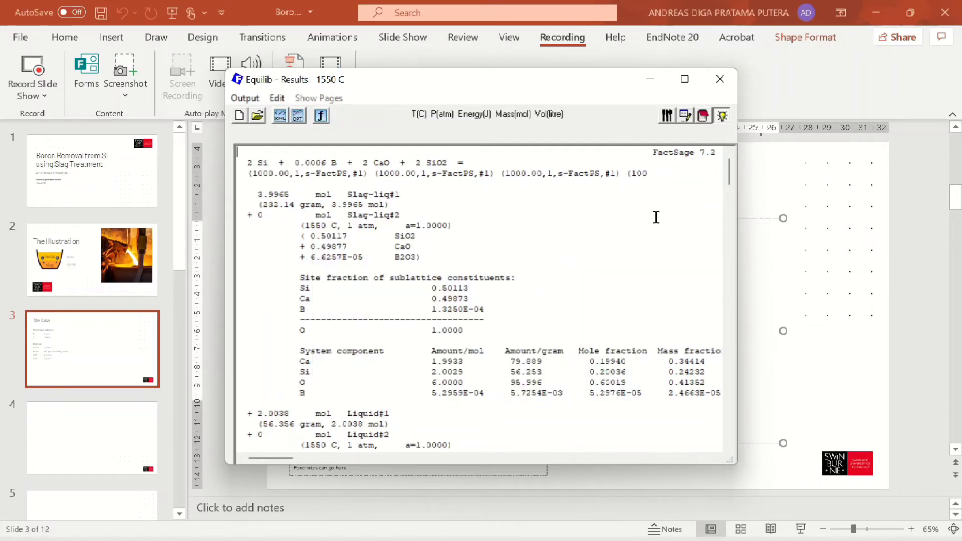
left_click(654, 217)
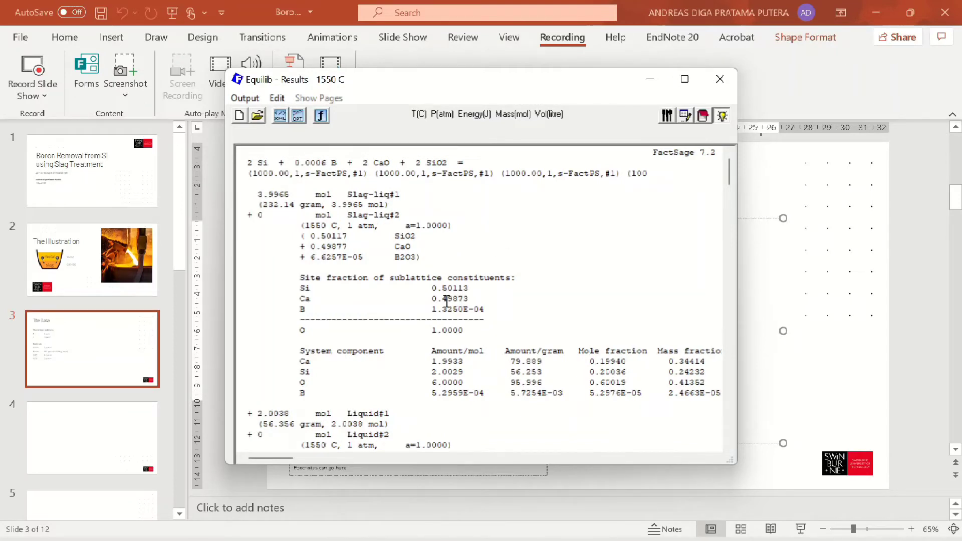
- Highlight the 2.0038 mol Liquid#1 silicon amount in the results
scroll(437, 299, "down", 3)
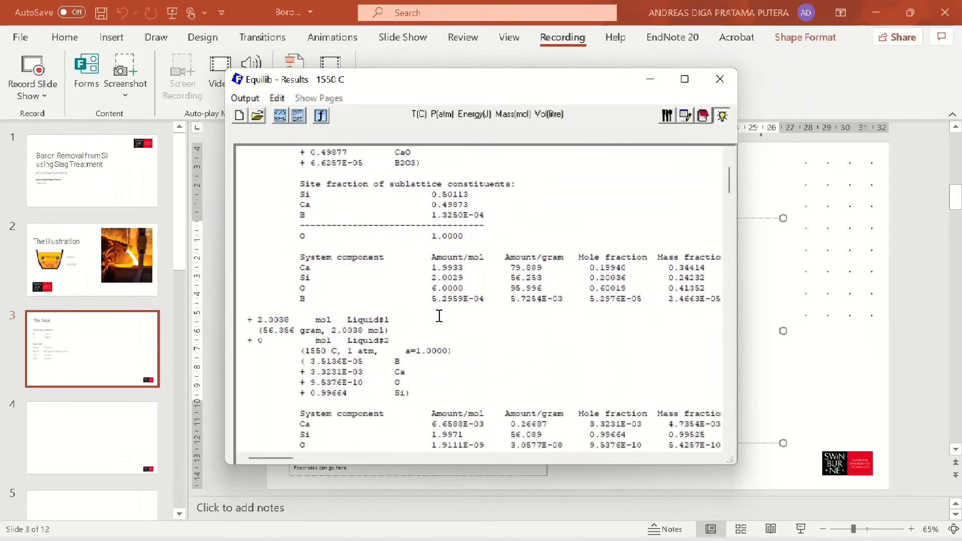
scroll(285, 299, "down", 1)
left_click_drag(258, 289, 368, 288)
left_click(464, 308)
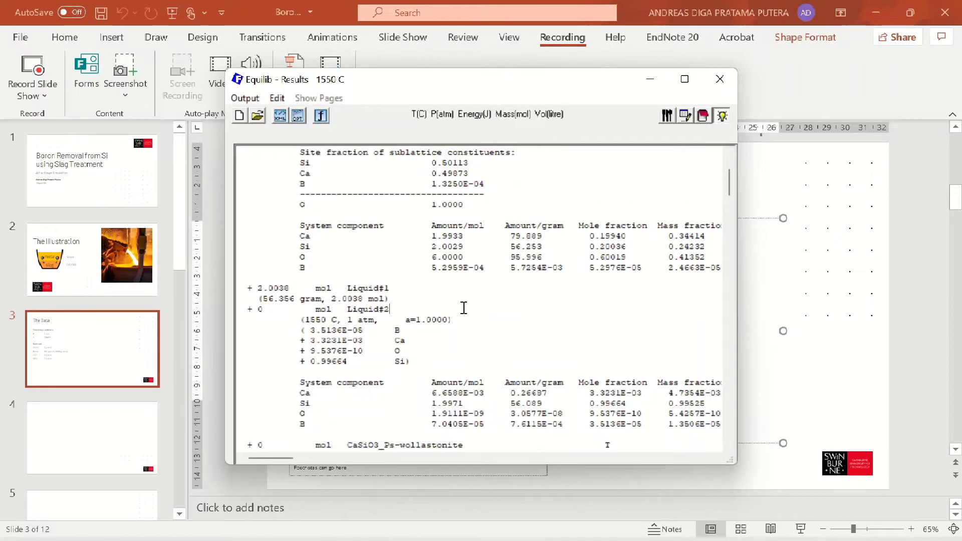
left_click(330, 291)
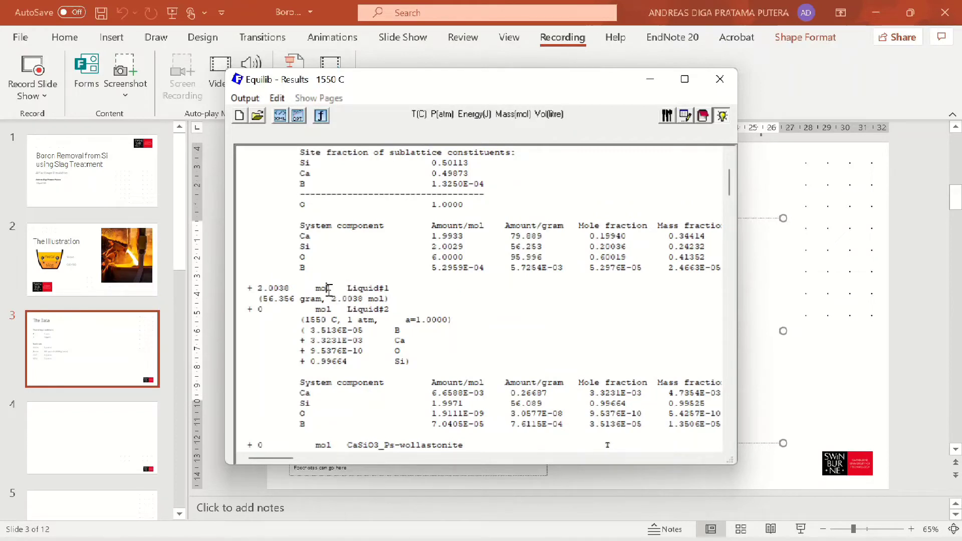
- Return to the reactants and change the mass units from moles to grams
left_click(685, 116)
left_click(321, 98)
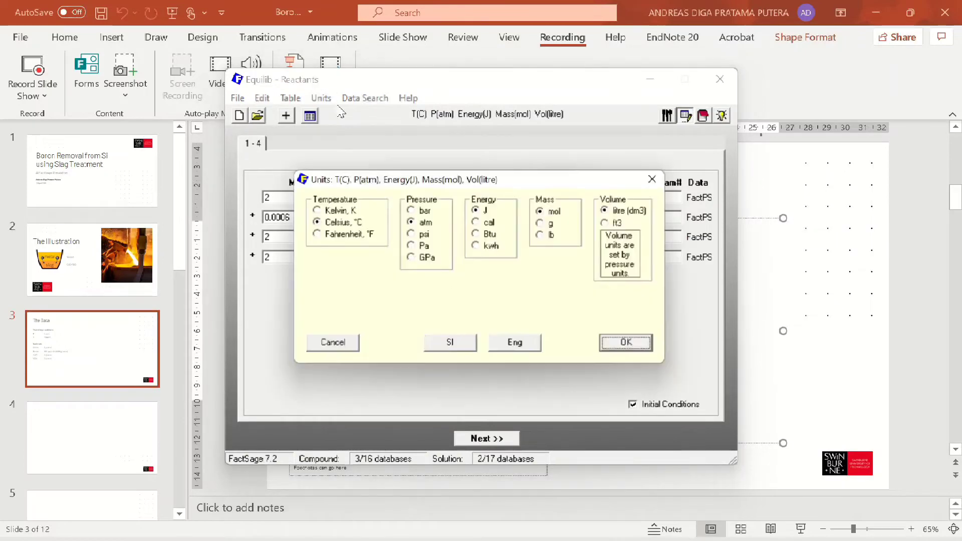
left_click(544, 223)
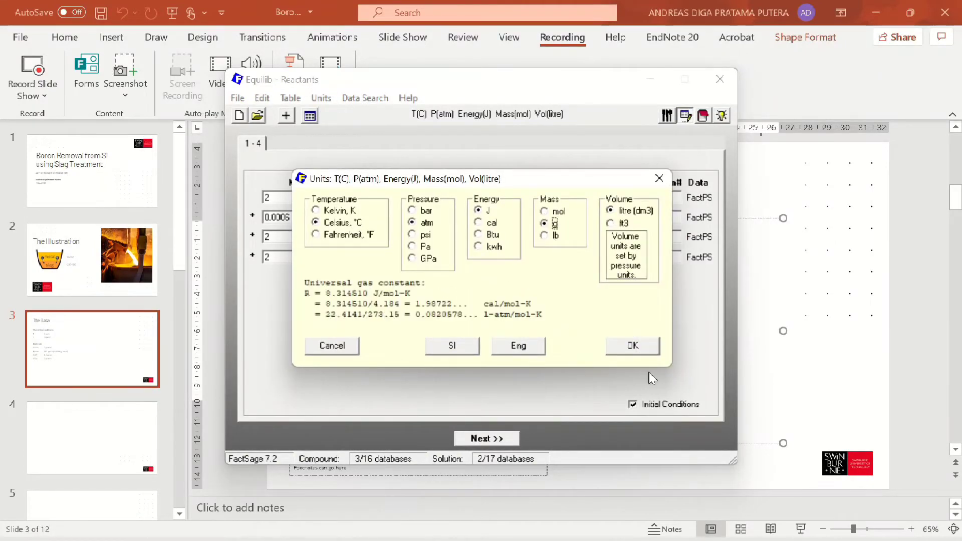
left_click(636, 348)
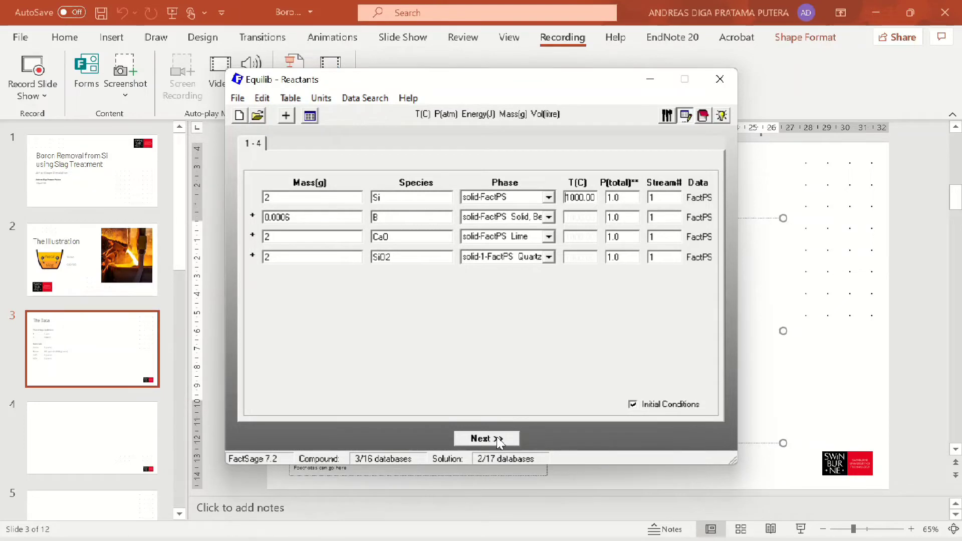
- Run the equilibrium calculation at a final temperature of 1550 C and 1 atm
left_click(498, 441)
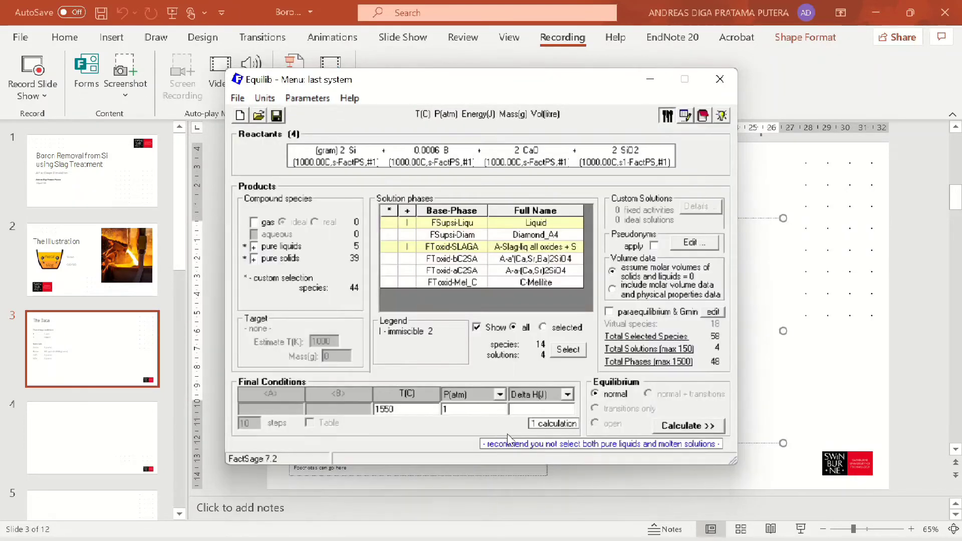
double_click(407, 409)
double_click(464, 410)
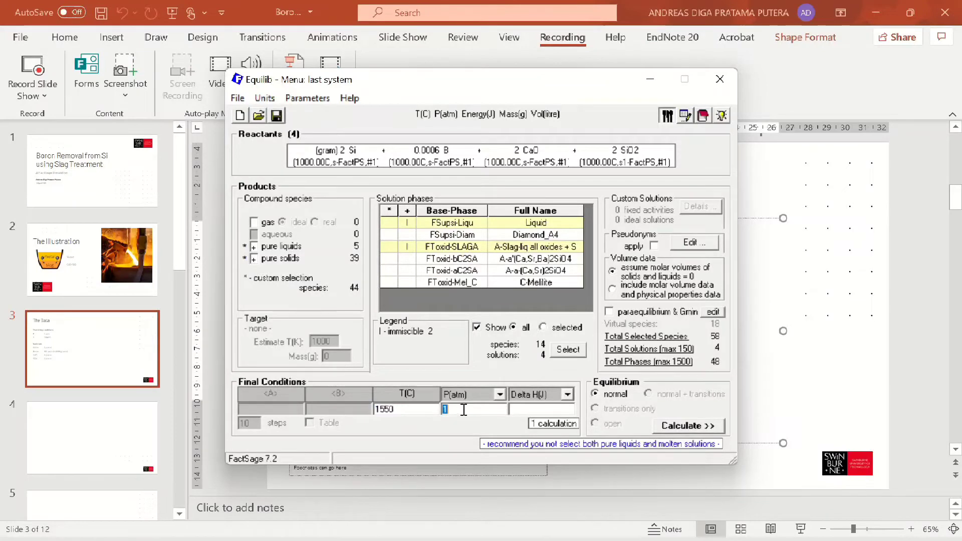
left_click(700, 431)
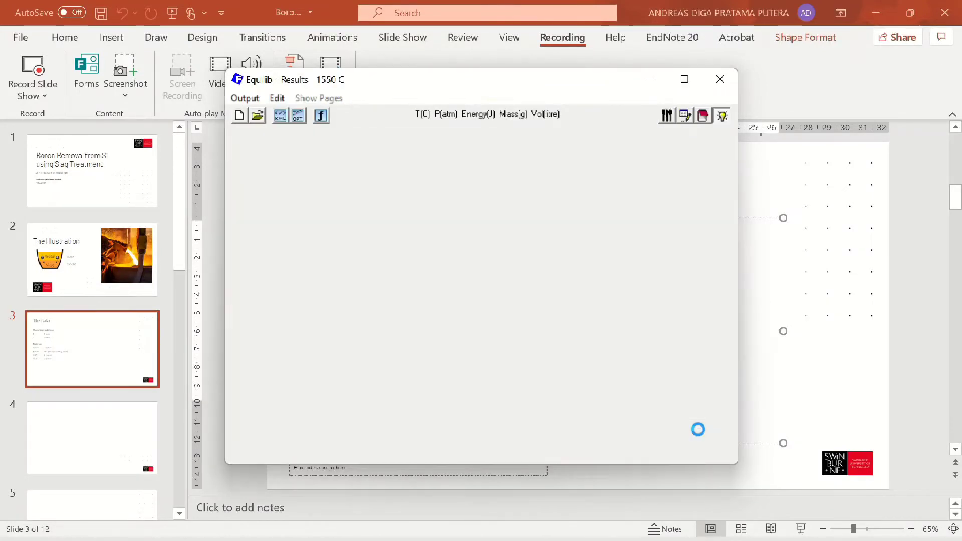
- Scroll to the Liquid#1 results and mark its mole amount 7.1407E-02
left_click(496, 253)
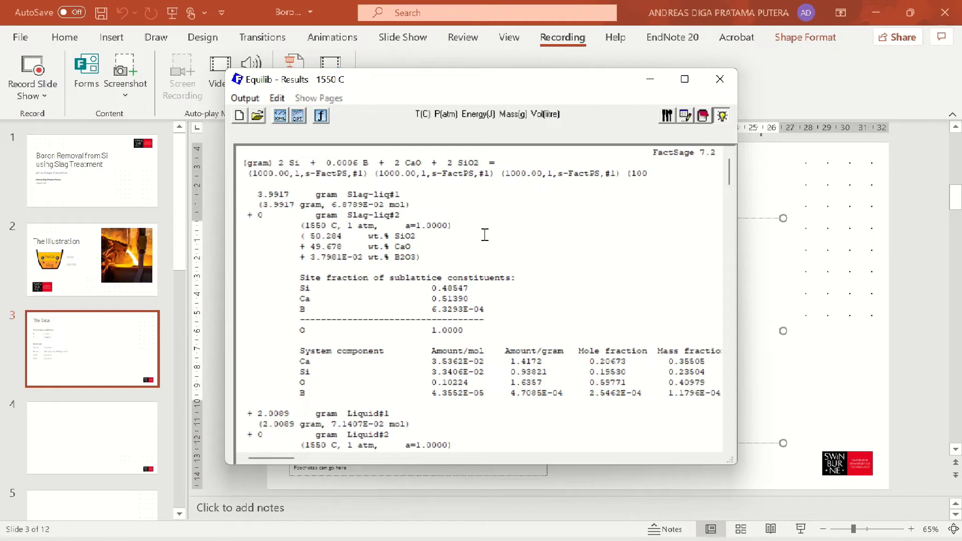
scroll(480, 270, "down", 2)
scroll(483, 308, "down", 2)
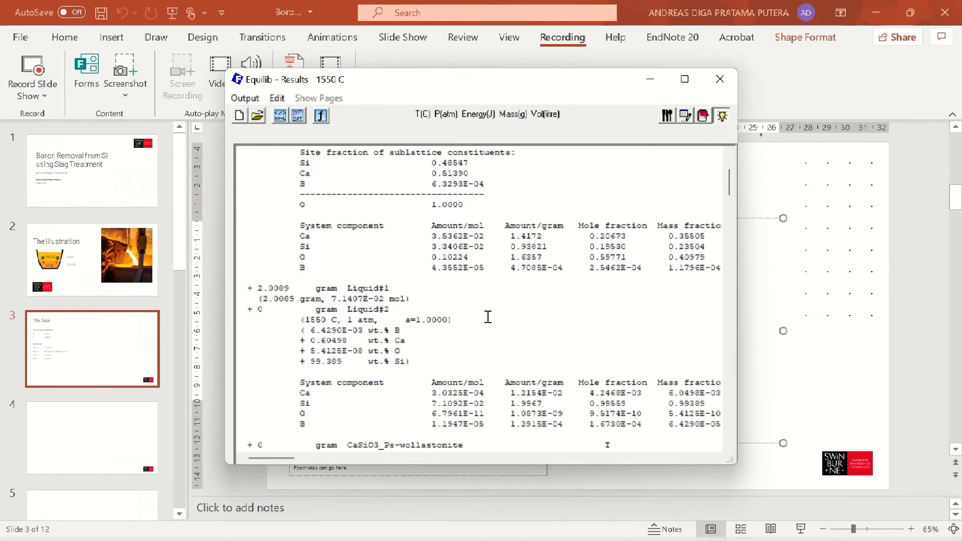
scroll(485, 327, "down", 1)
left_click_drag(252, 258, 295, 261)
left_click(294, 261)
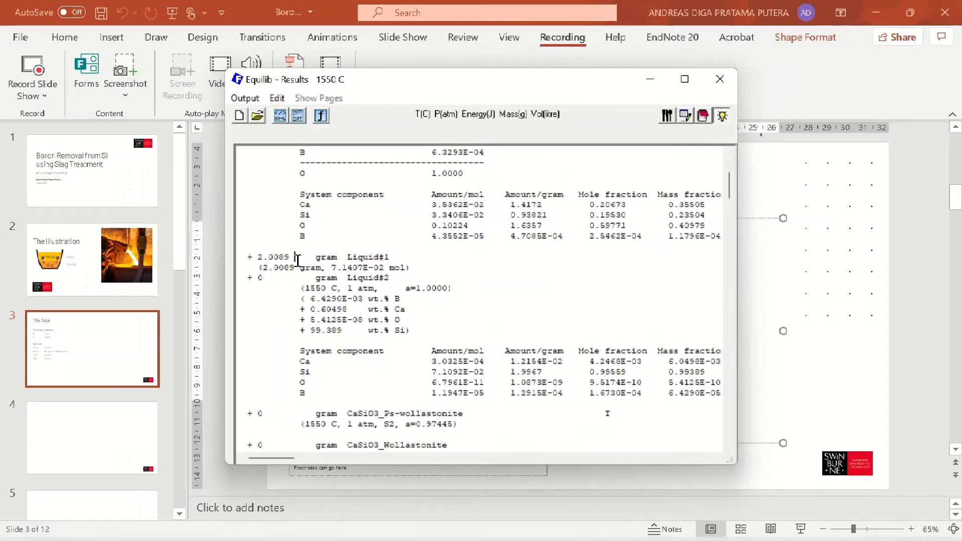
left_click_drag(282, 264, 383, 264)
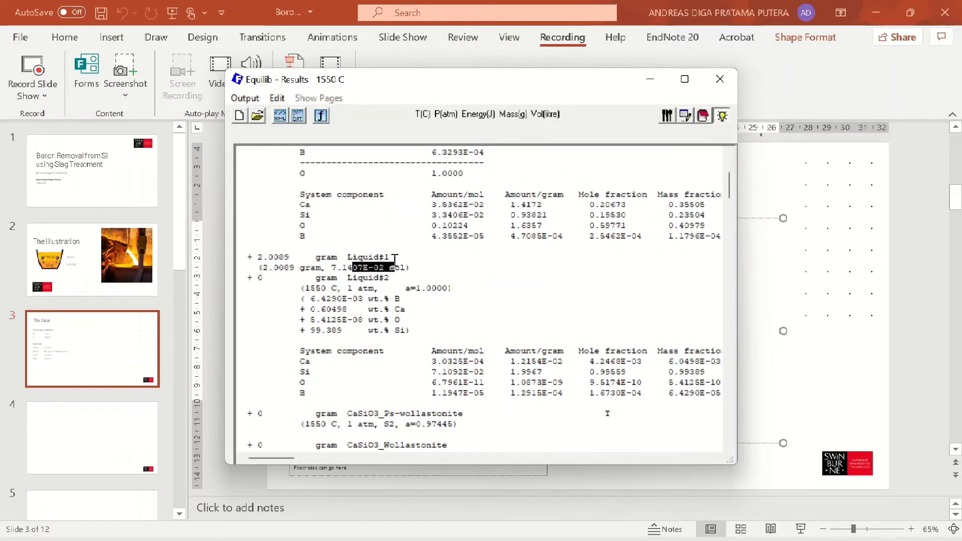
left_click(375, 261)
- Highlight boron's mass of 1.2915E-04 g in the Liquid#2 composition table
left_click(418, 319)
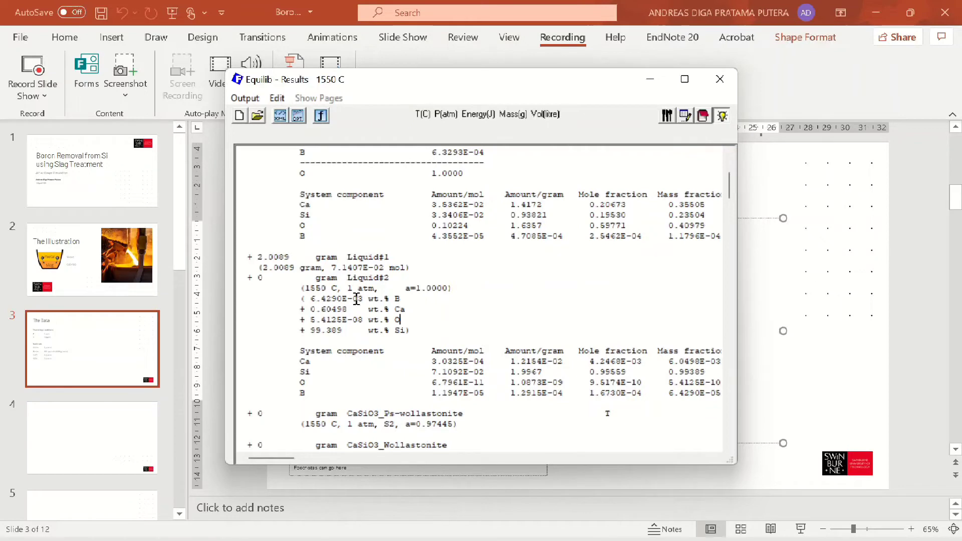
scroll(407, 296, "down", 2)
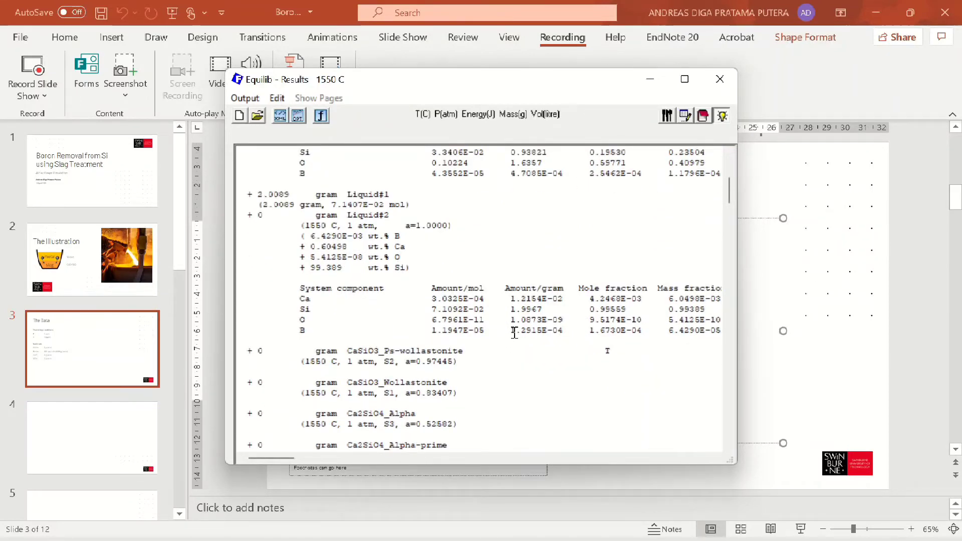
double_click(304, 330)
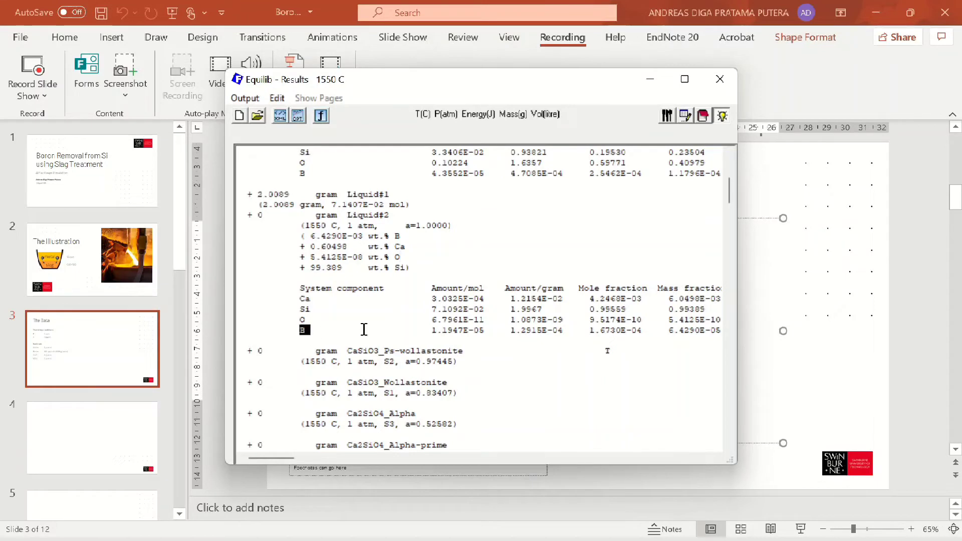
left_click_drag(510, 333, 565, 334)
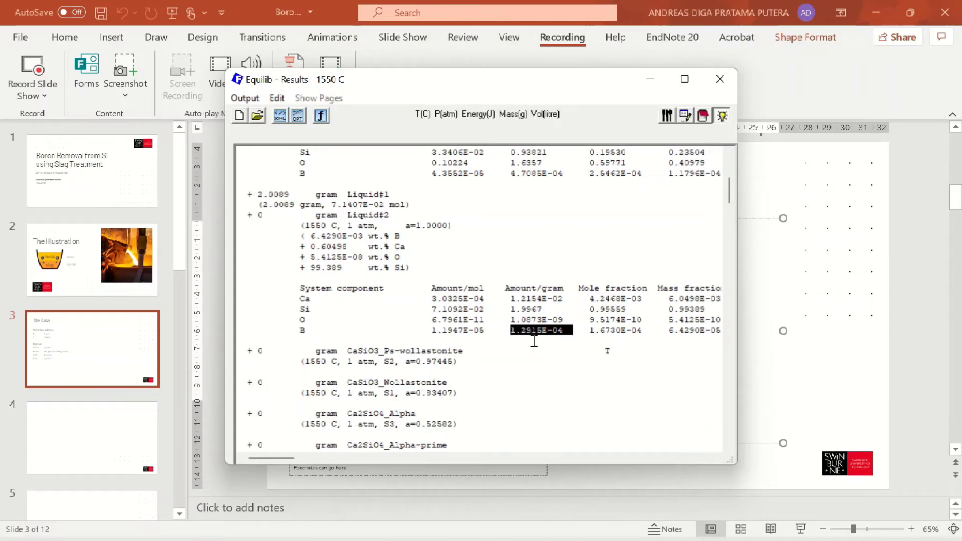
scroll(524, 354, "up", 1)
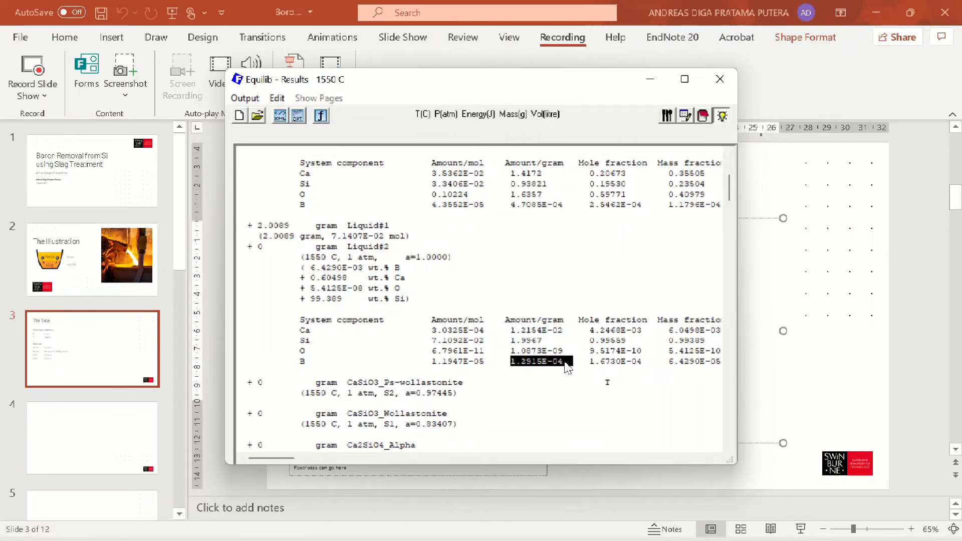
left_click(527, 370)
left_click_drag(513, 368, 536, 384)
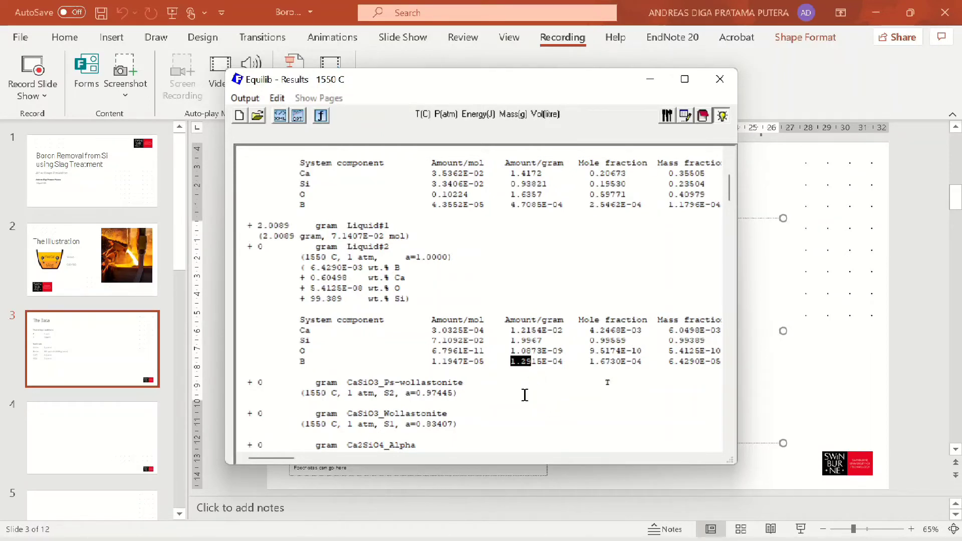
left_click(526, 392)
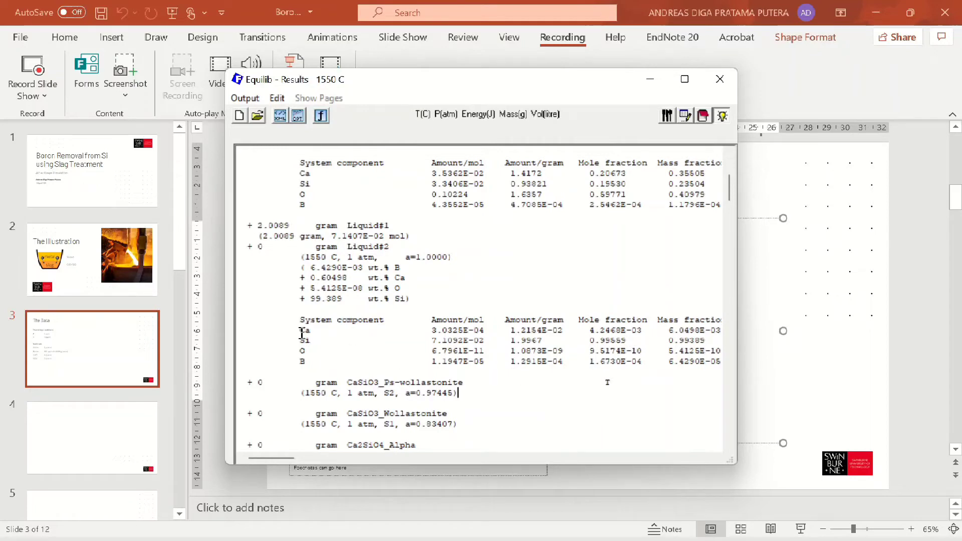
- Check silicon's liquid mass of 1.9967 g and boron's mass digits again
left_click_drag(300, 330, 313, 328)
left_click_drag(510, 328, 525, 344)
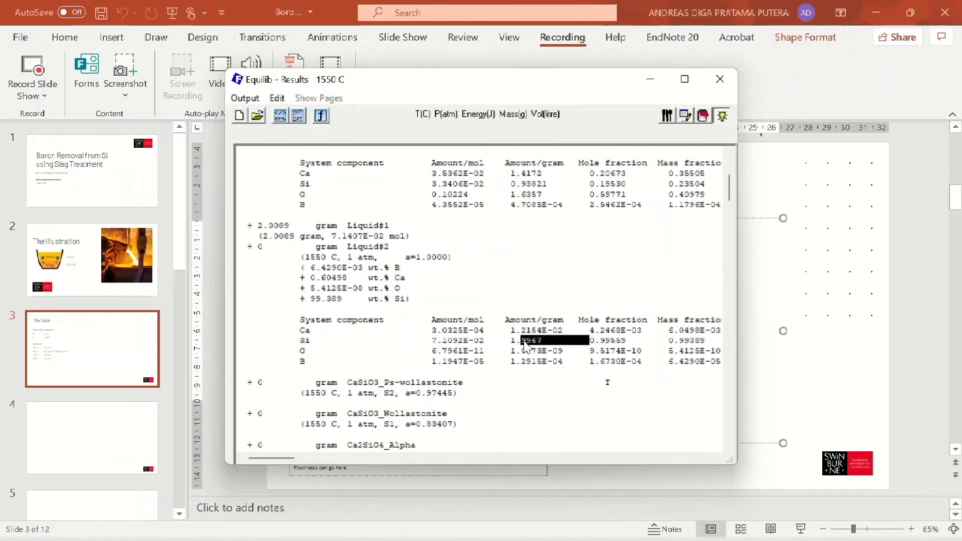
left_click(525, 344)
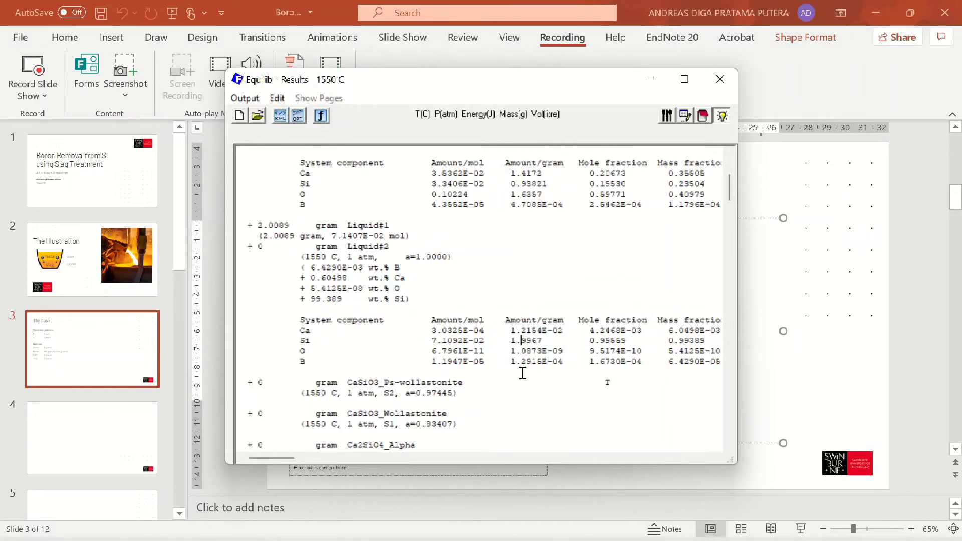
scroll(522, 373, "up", 1)
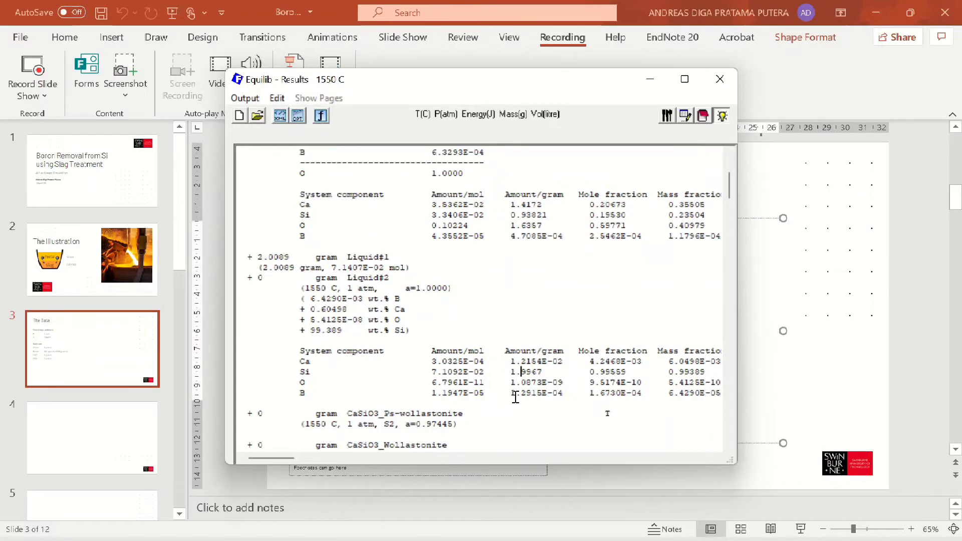
scroll(516, 398, "down", 1)
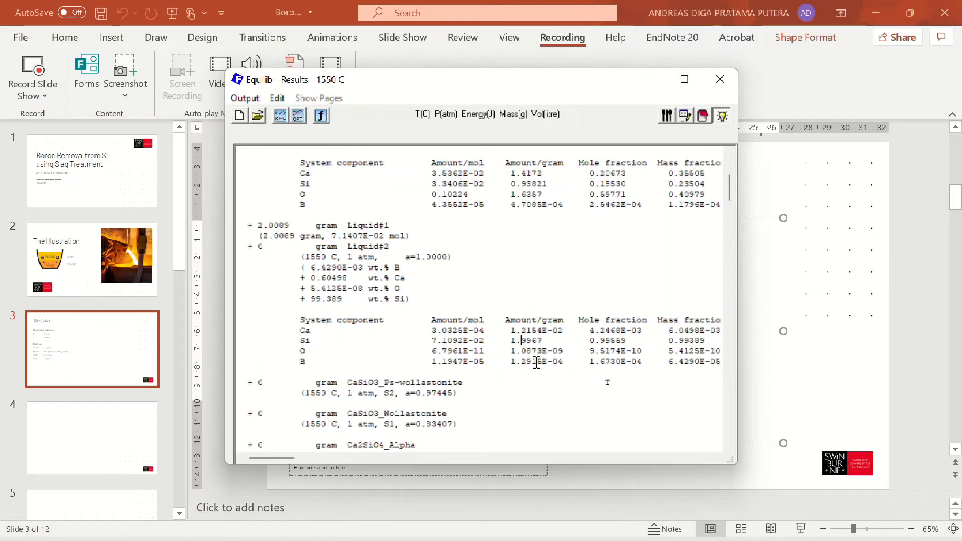
left_click_drag(519, 364, 532, 366)
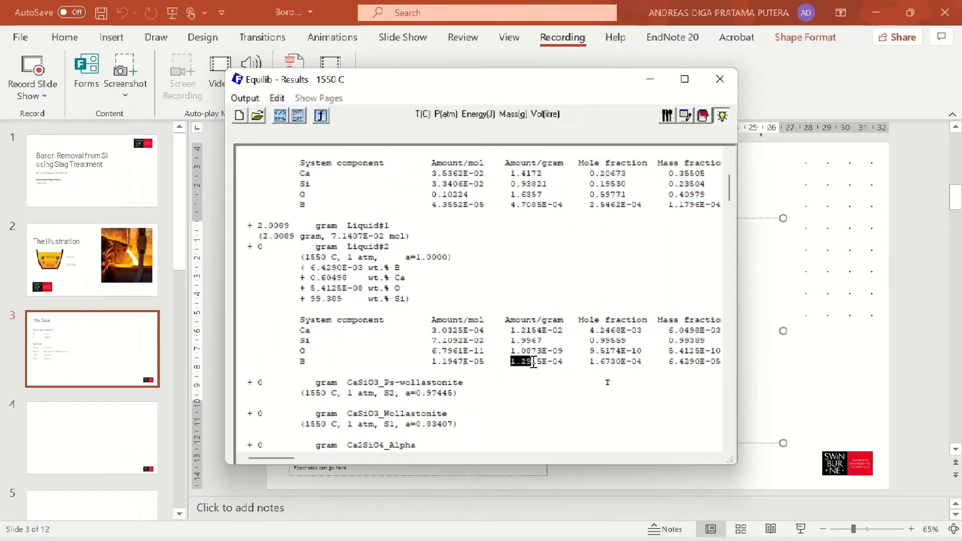
left_click(534, 369)
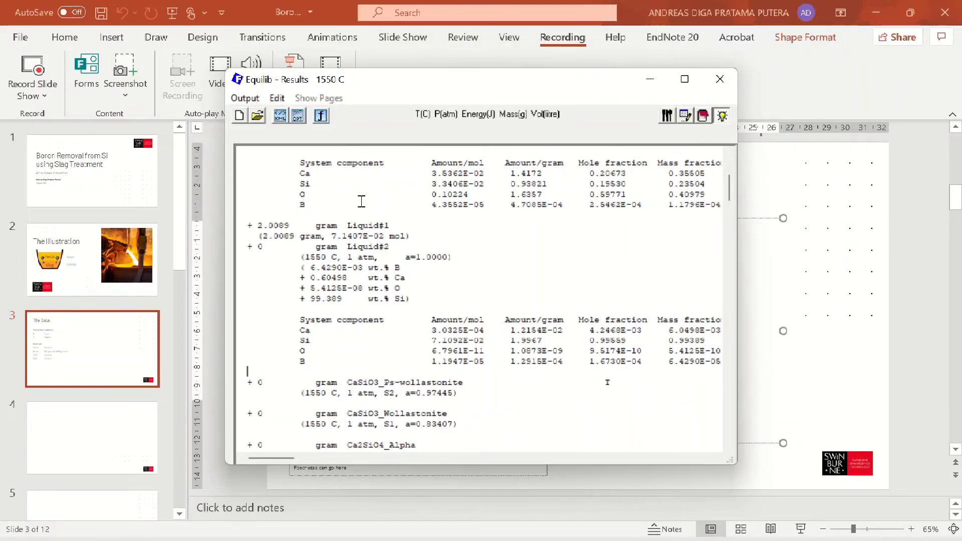
left_click(252, 99)
- Set output to an Excel spreadsheet with only the temperature column, no pressure
mouse_move(325, 115)
left_click(409, 116)
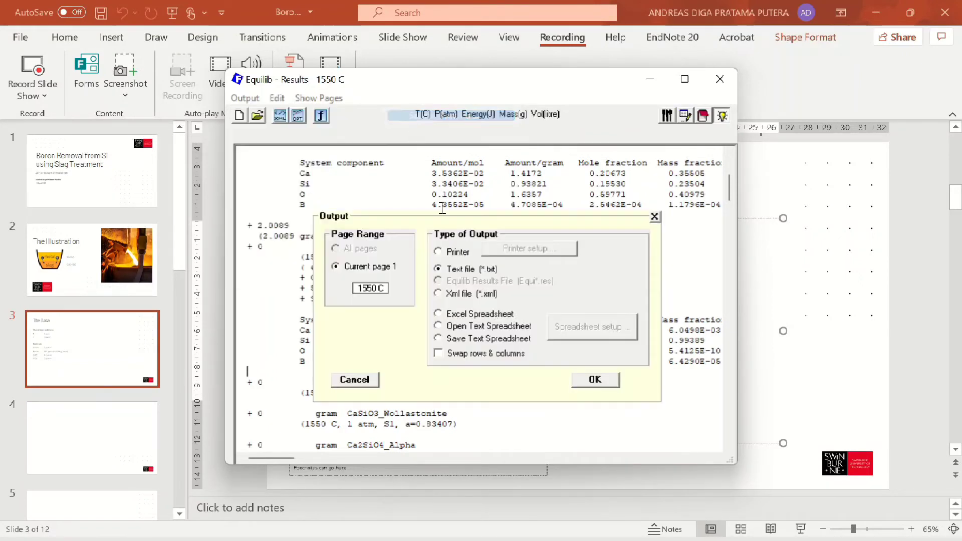
left_click(487, 316)
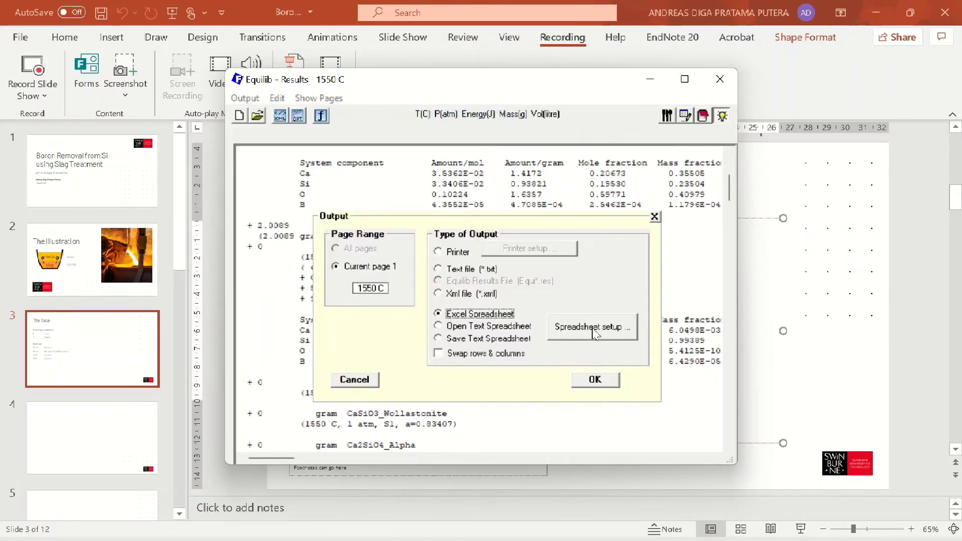
left_click(593, 328)
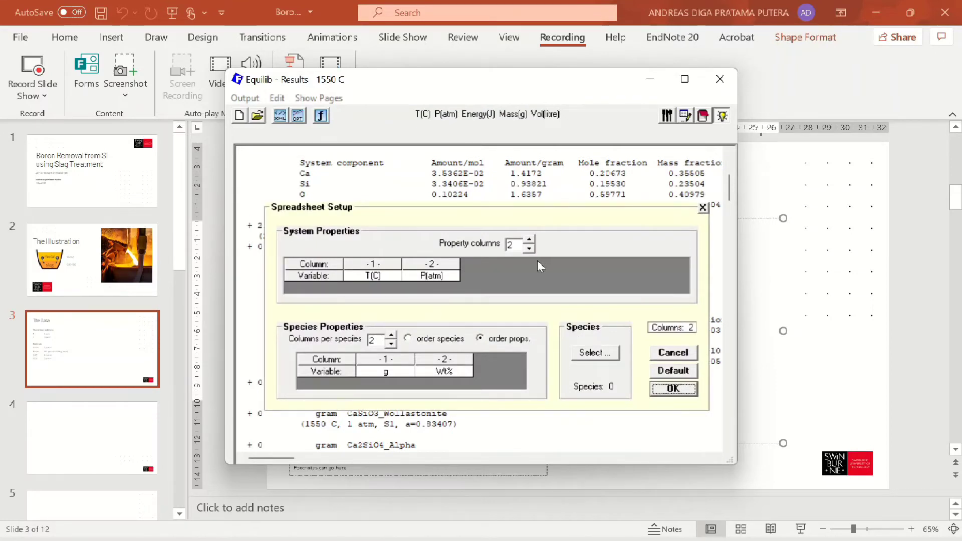
left_click(529, 248)
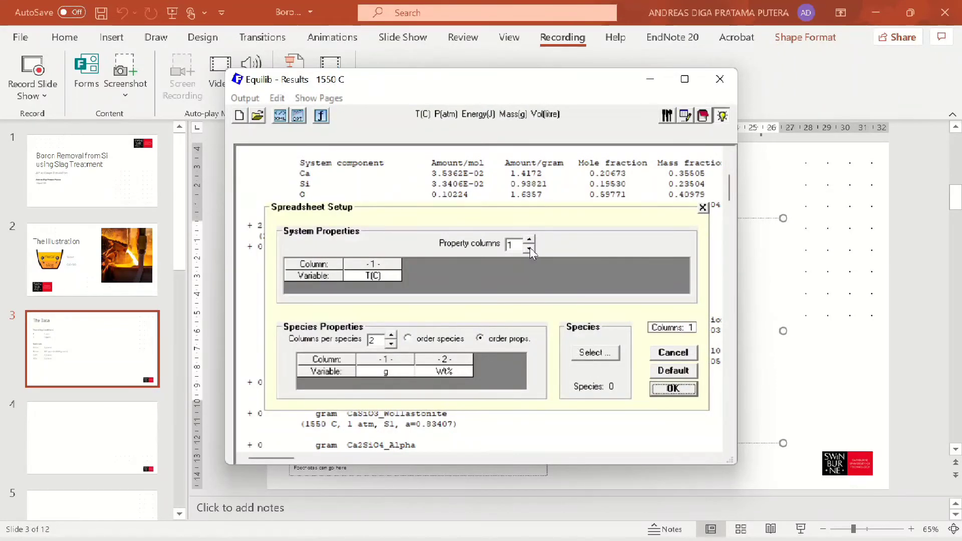
- Select B, Si and Ca liquid plus SiO2, CaO and B2O3 slag for export
left_click(597, 355)
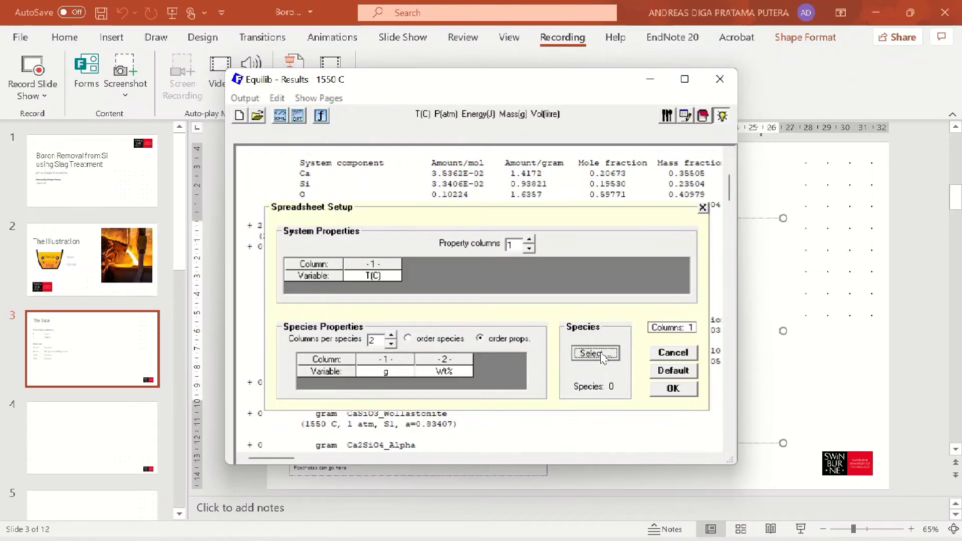
scroll(596, 359, "down", 12)
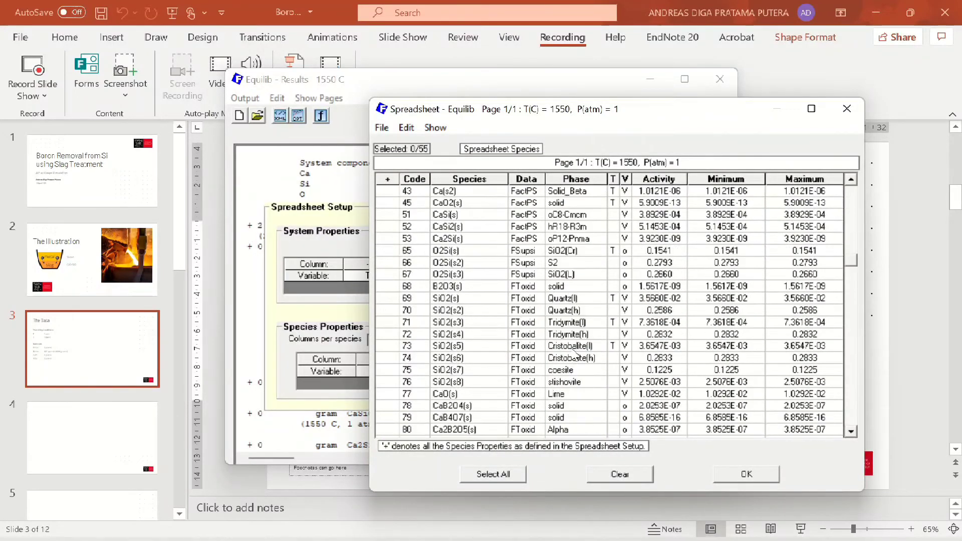
scroll(551, 371, "up", 2)
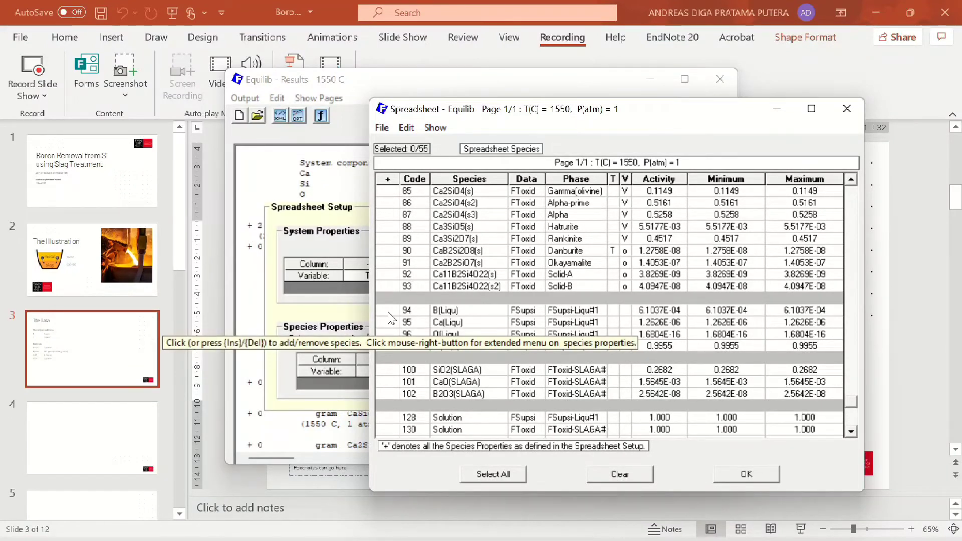
left_click(390, 315)
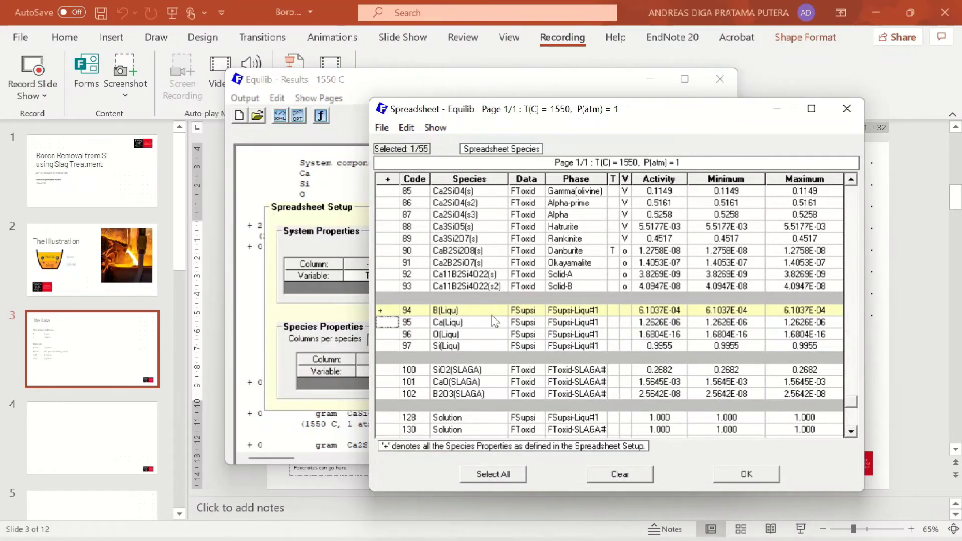
left_click(389, 346)
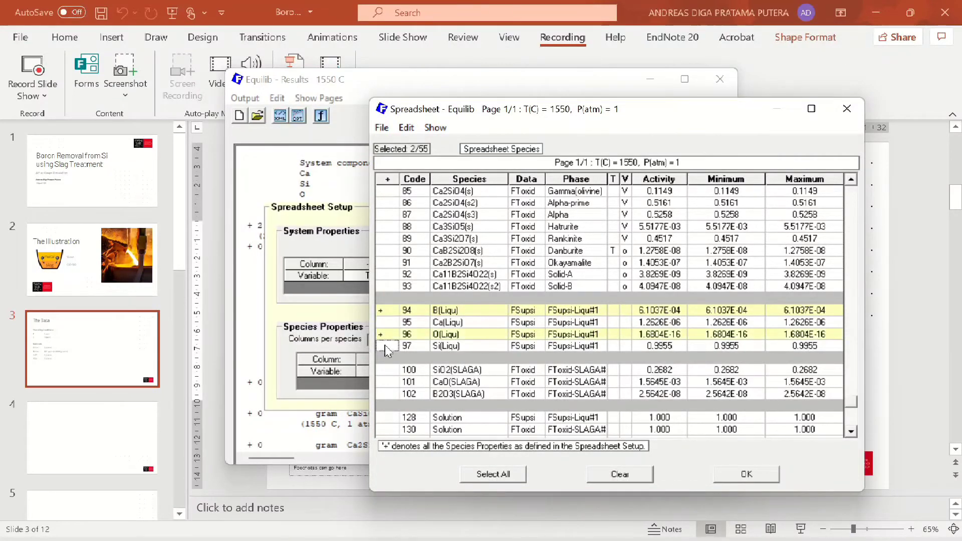
left_click(471, 322)
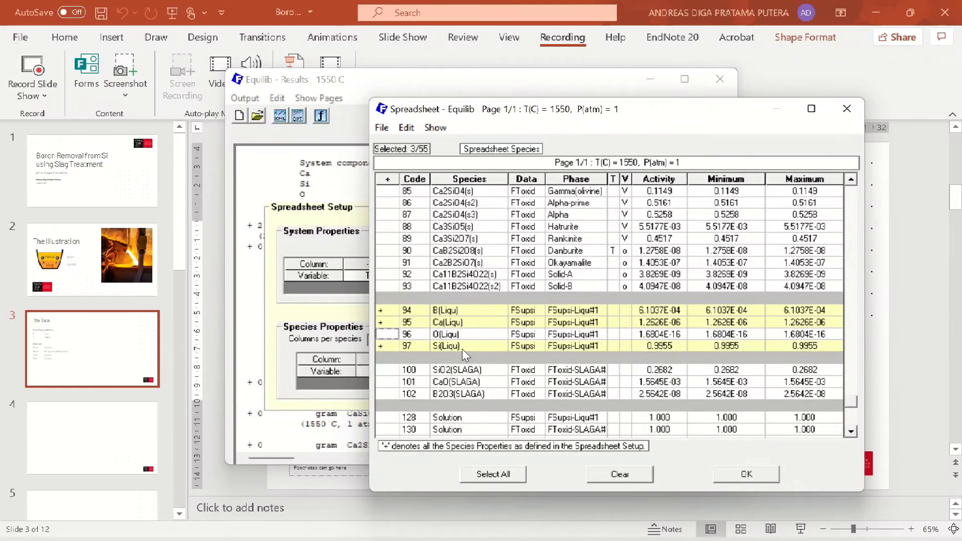
left_click(382, 375)
left_click(382, 381)
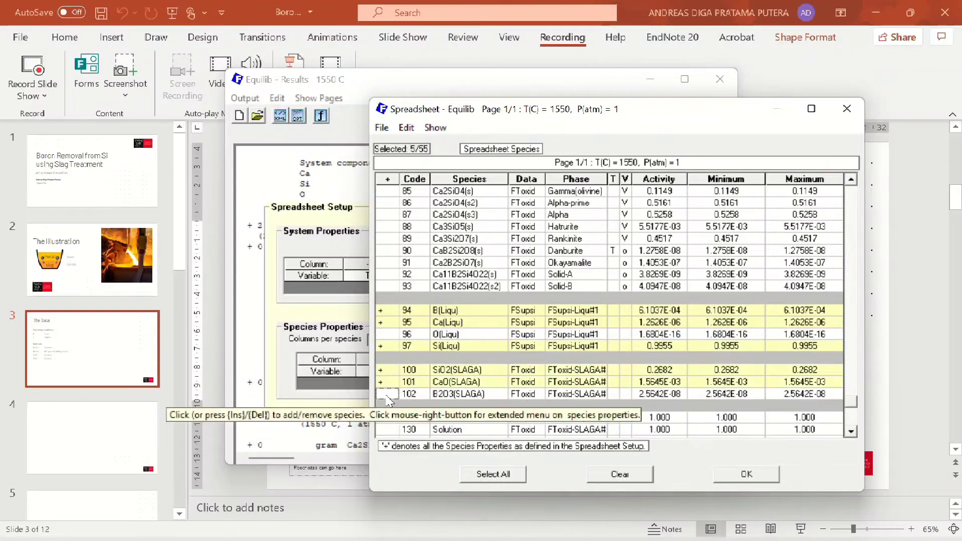
left_click(382, 393)
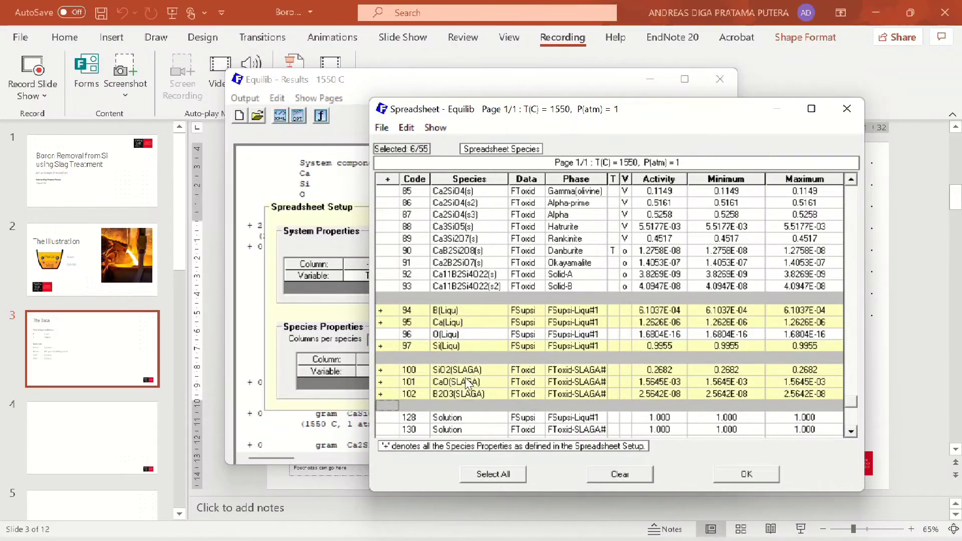
left_click(742, 474)
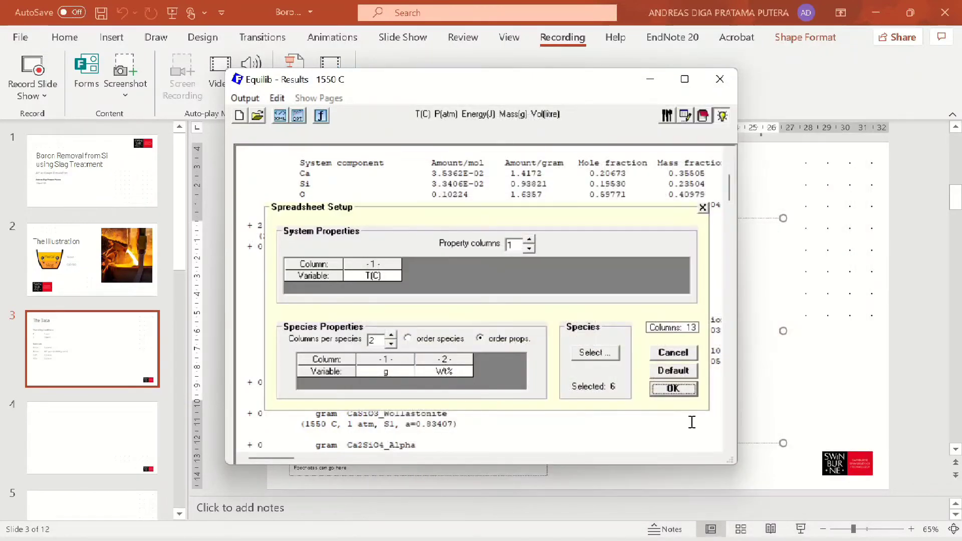
- Accept the spreadsheet setup and save the results as C:\FactSage\Boron removal.xls
left_click(672, 389)
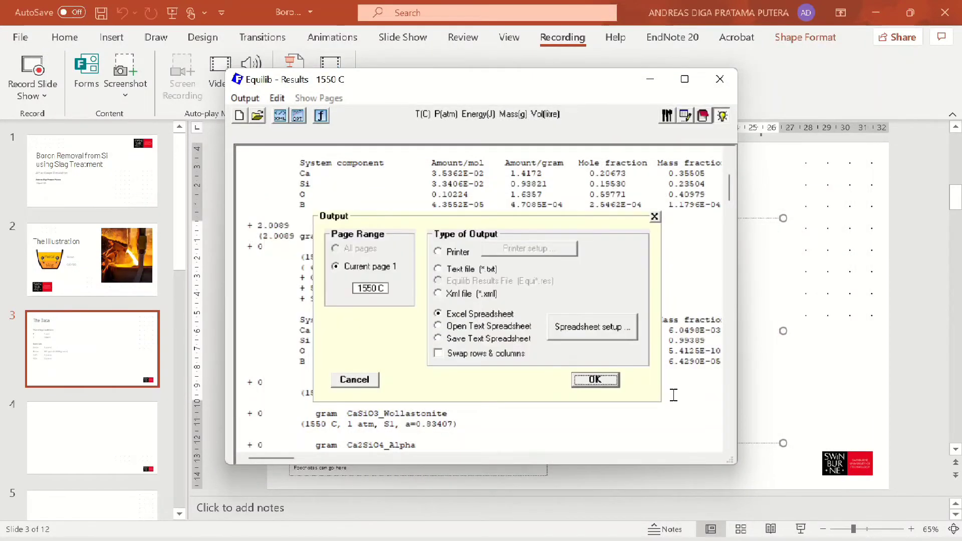
left_click(595, 380)
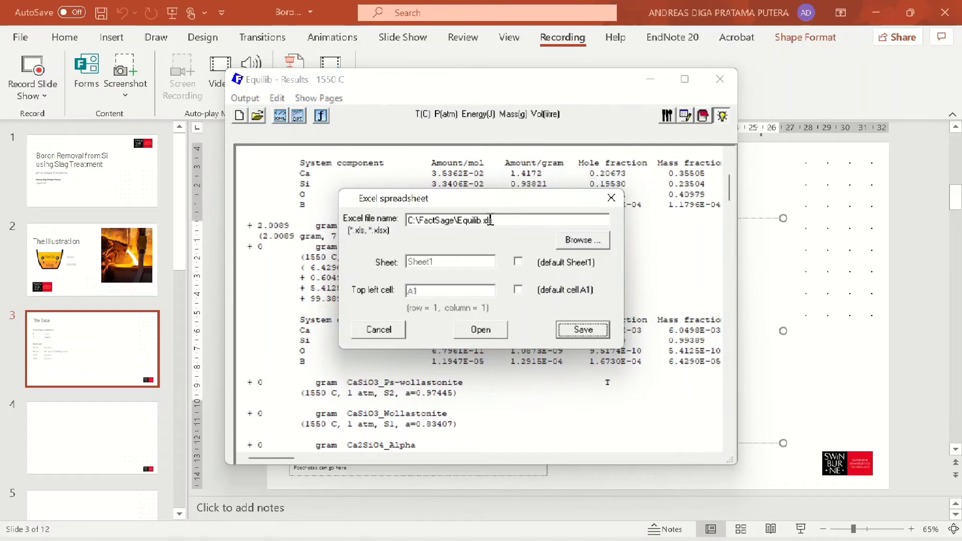
left_click_drag(480, 220, 456, 220)
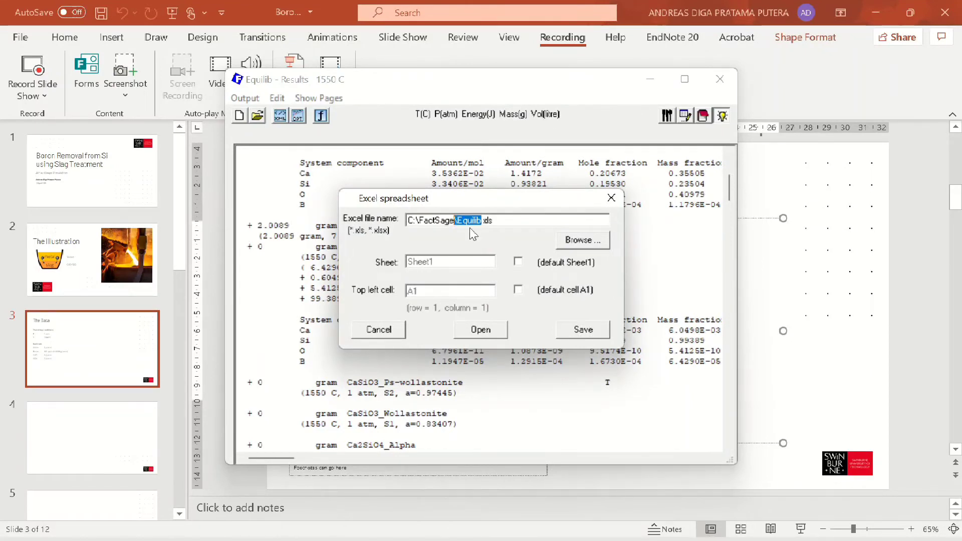
left_click(481, 220)
left_click_drag(481, 221, 456, 221)
type("bORON")
key("BackSpace")
key("BackSpace")
key("BackSpace")
key("BackSpace")
key("BackSpace")
type("Boron removal")
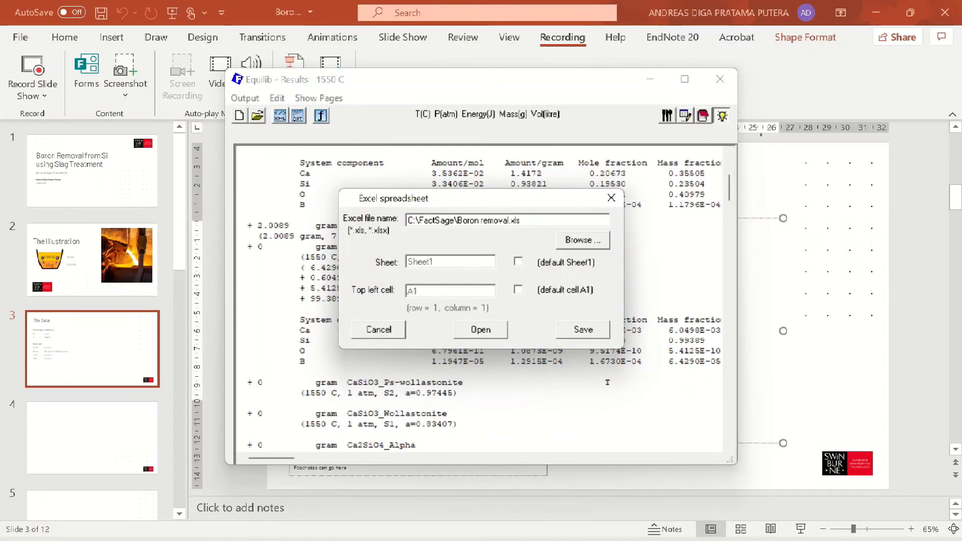
left_click(581, 328)
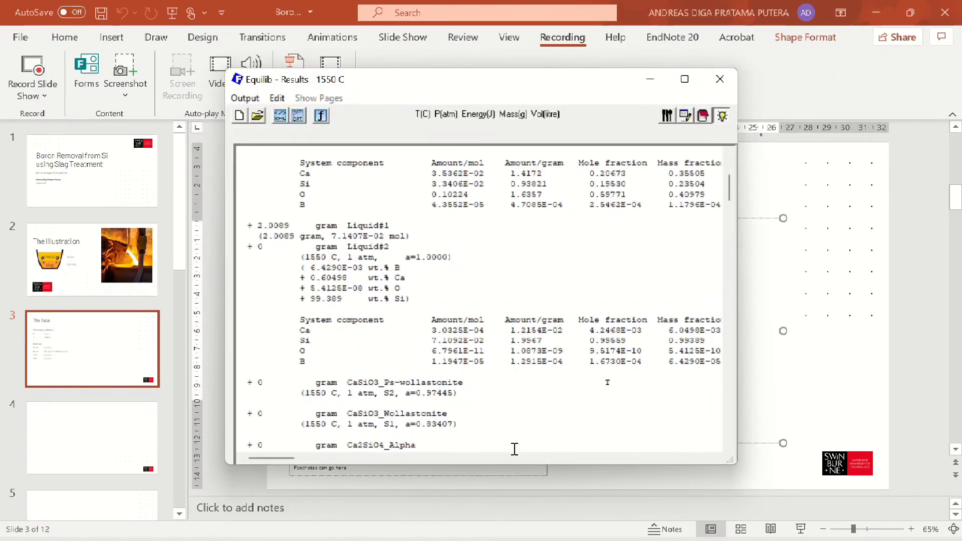
key("super+e")
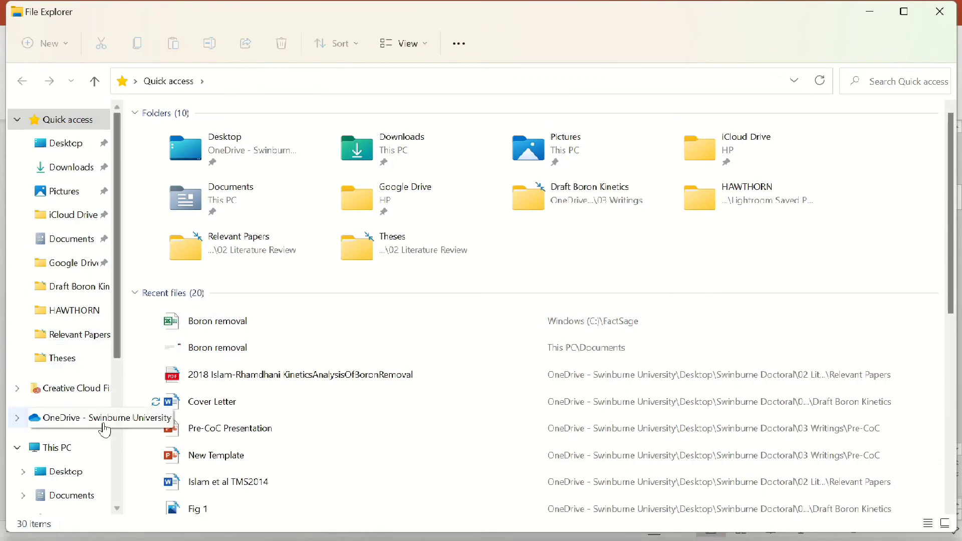
- Open the Boron removal workbook, keeping recovered files for later, and inspect cell B2
left_click(249, 327)
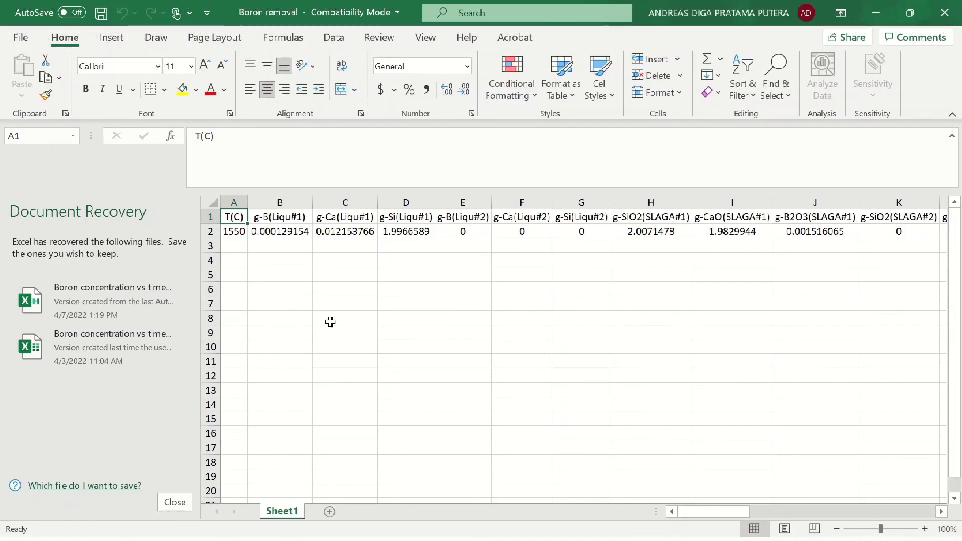
left_click(182, 503)
left_click(266, 207)
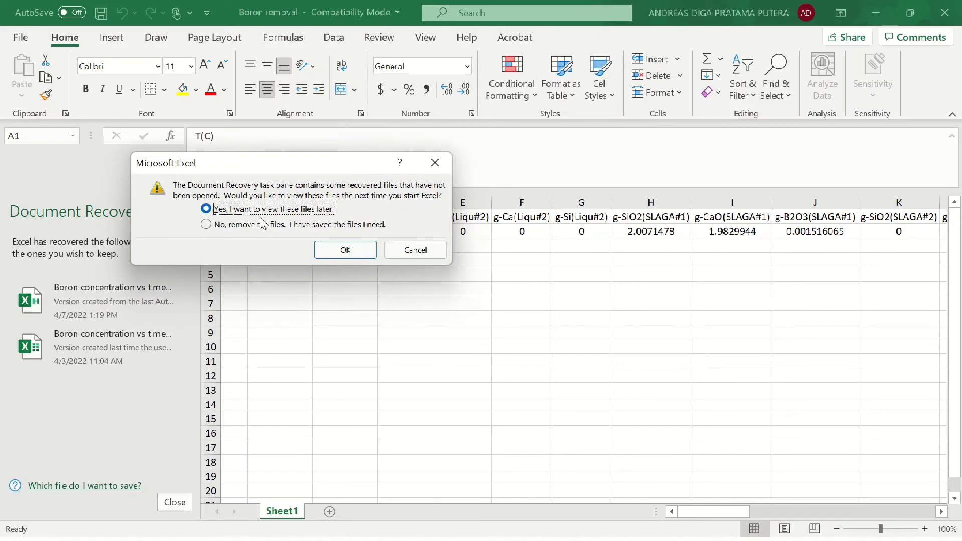
left_click(339, 246)
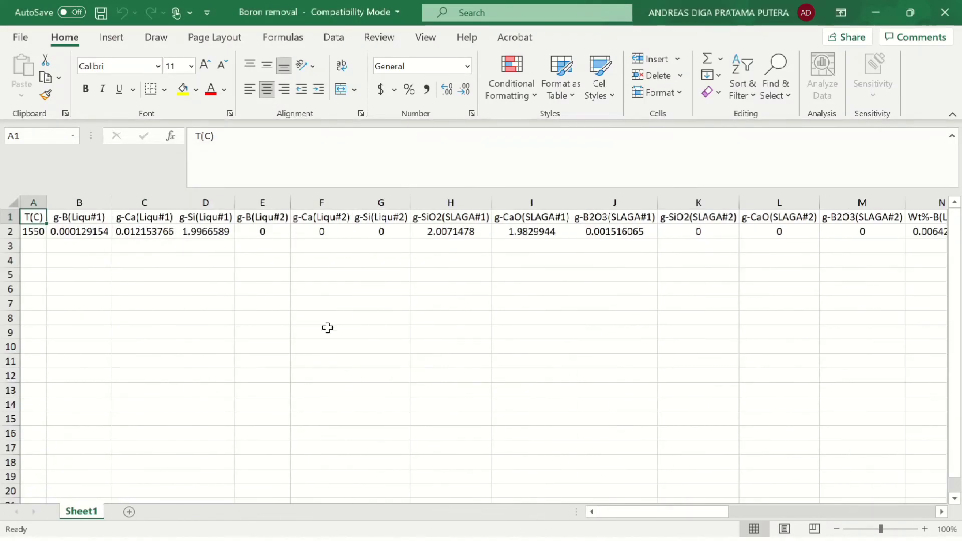
left_click(97, 307)
left_click(79, 272)
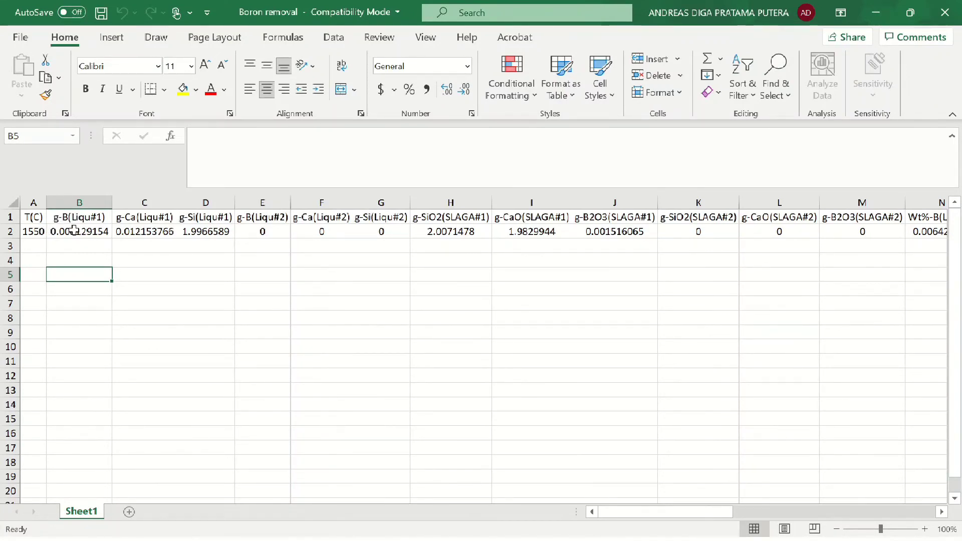
left_click(73, 230)
- Scroll to column N, read Wt%-B(Liqu#1) 0.006428979 in N2, and select N4
key("Down")
key("Down")
left_click(84, 272)
left_click_drag(664, 514, 717, 513)
left_click(726, 233)
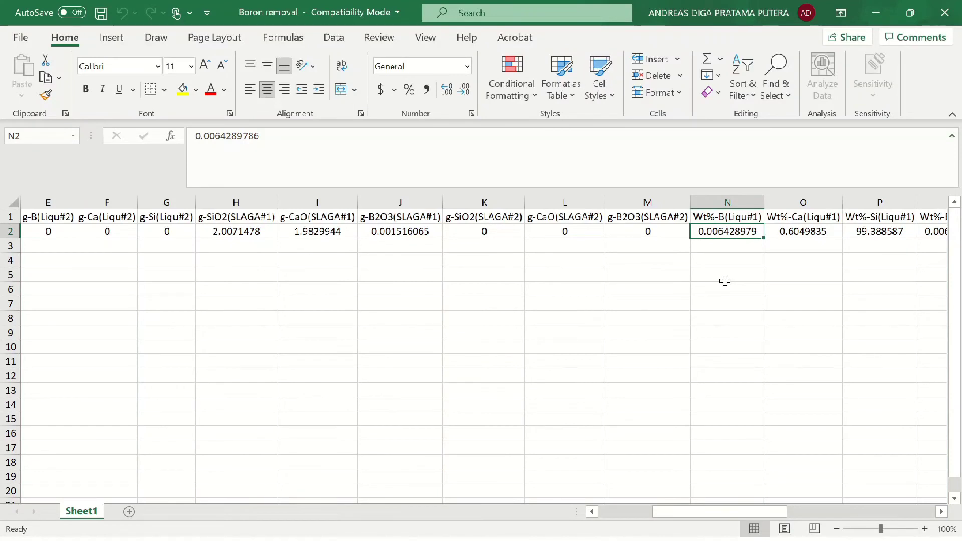
left_click(725, 260)
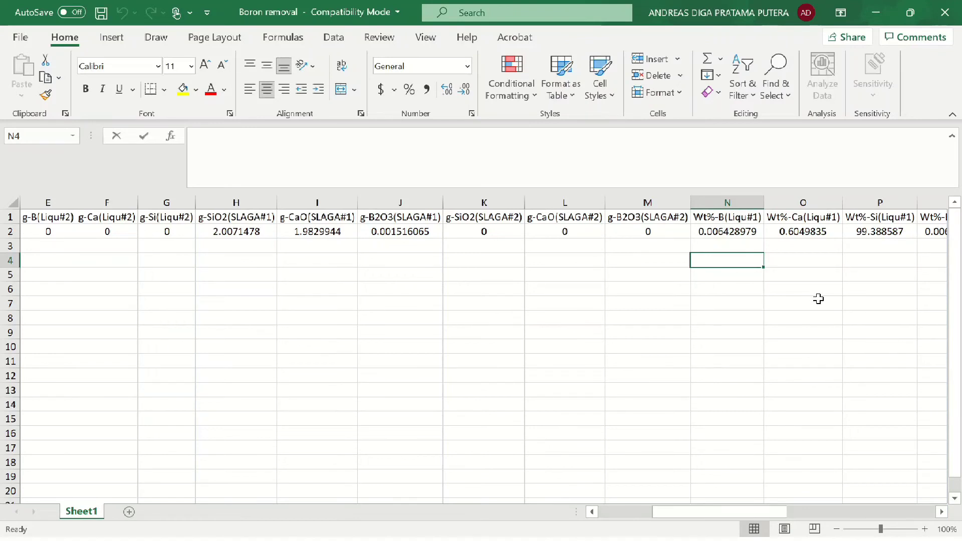
- Enter =N2*10^4 in N4, converting boron wt% to 64.289786 ppm
type("=")
key("Up")
key("Up")
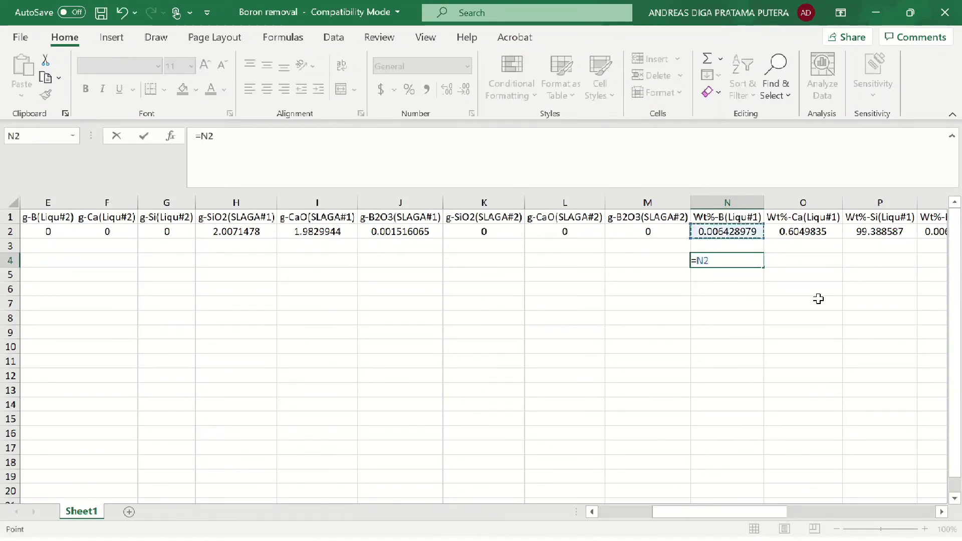
type("*10")
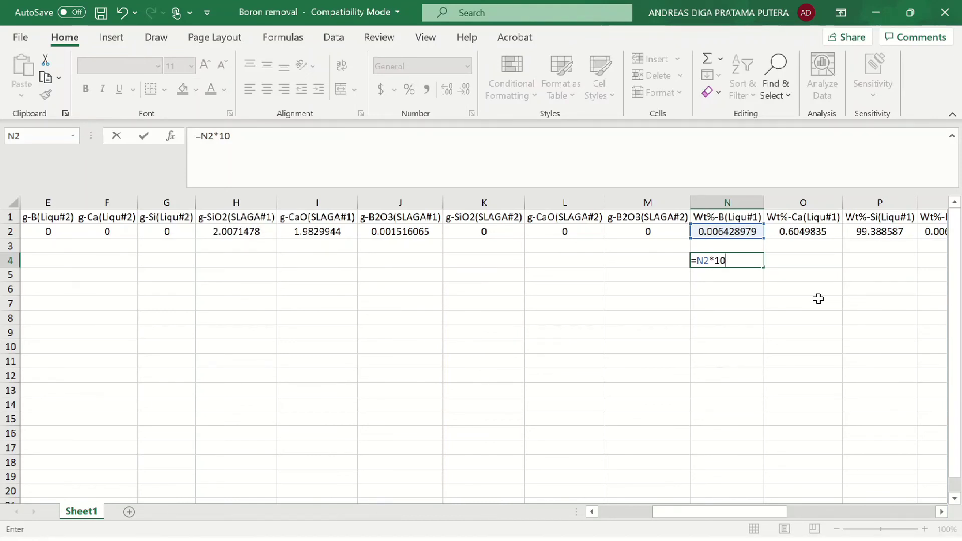
type("^4")
key("Return")
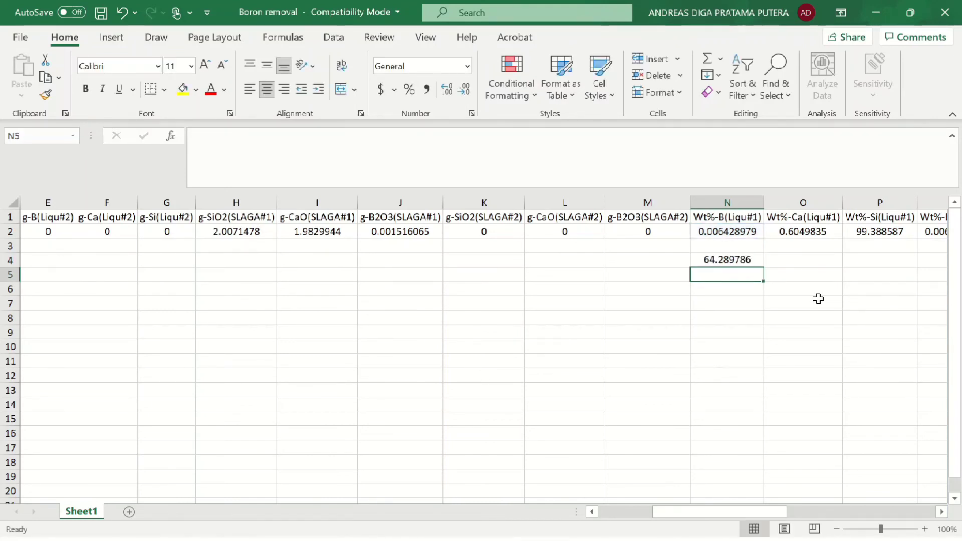
left_click(738, 261)
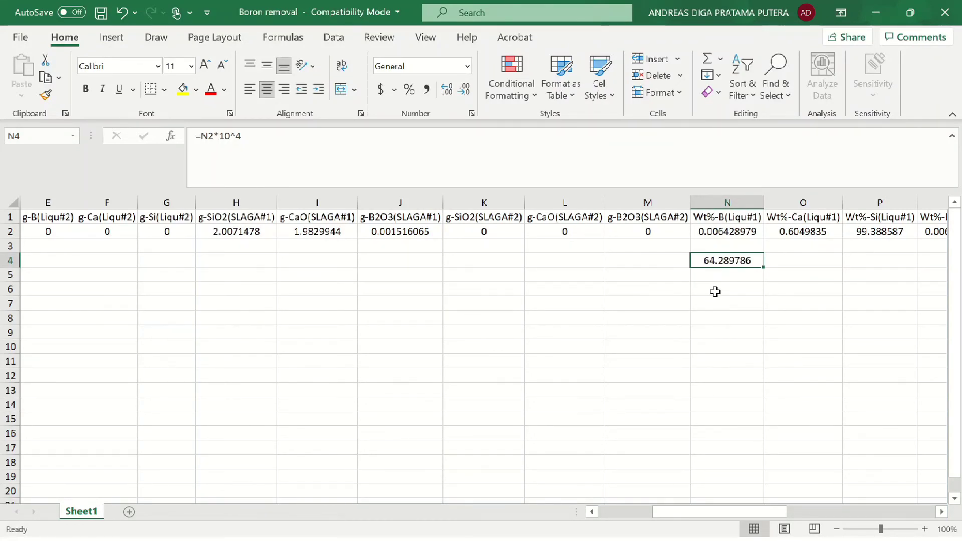
key("alt+Tab")
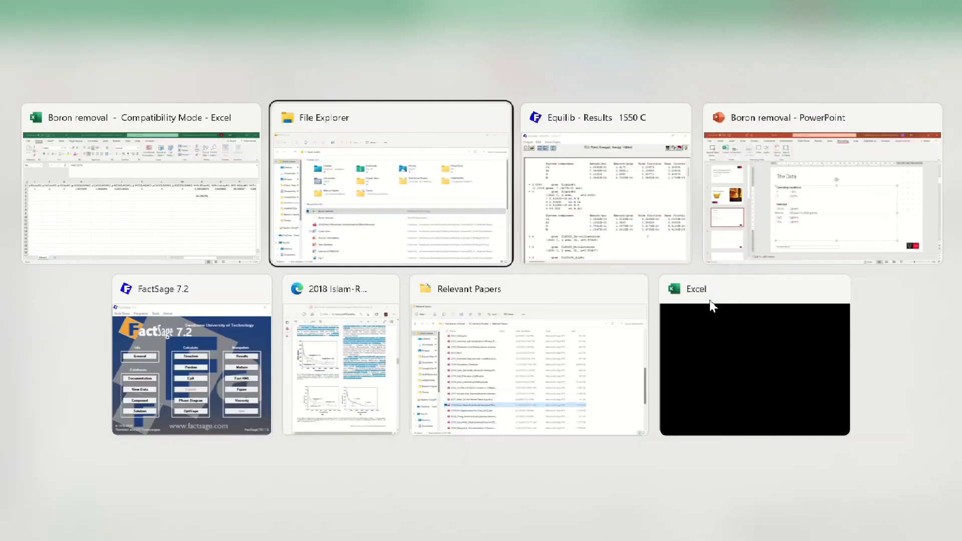
key("alt+Tab")
key("alt+Tab")
key("alt+Tab")
key("alt+Tab")
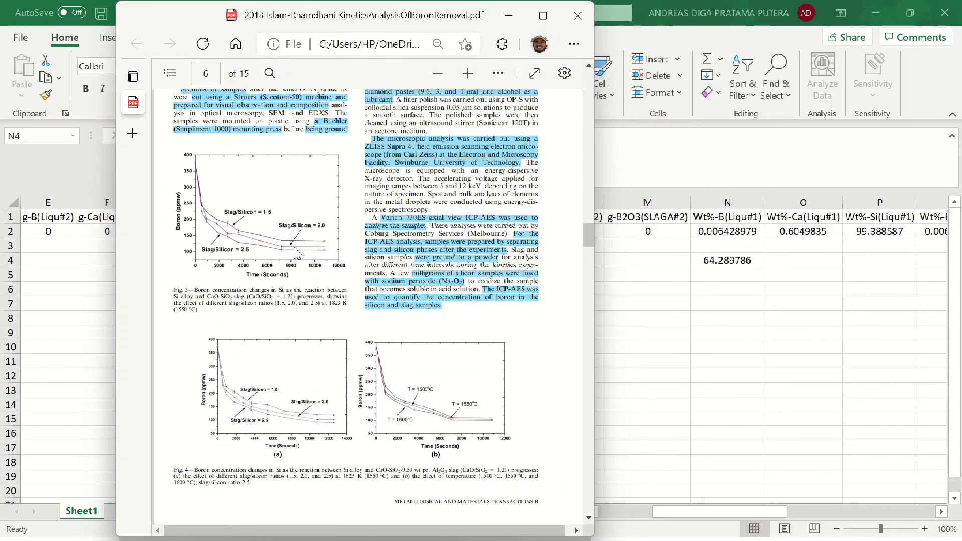
key("alt+Tab")
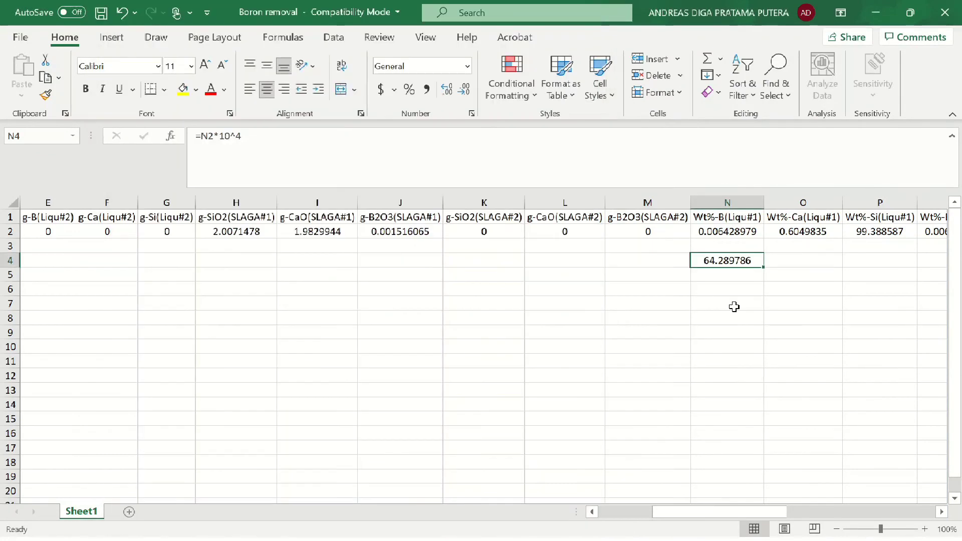
- Recheck the N4 ppm formula and switch back to the boron-removal paper PDF
left_click(716, 273)
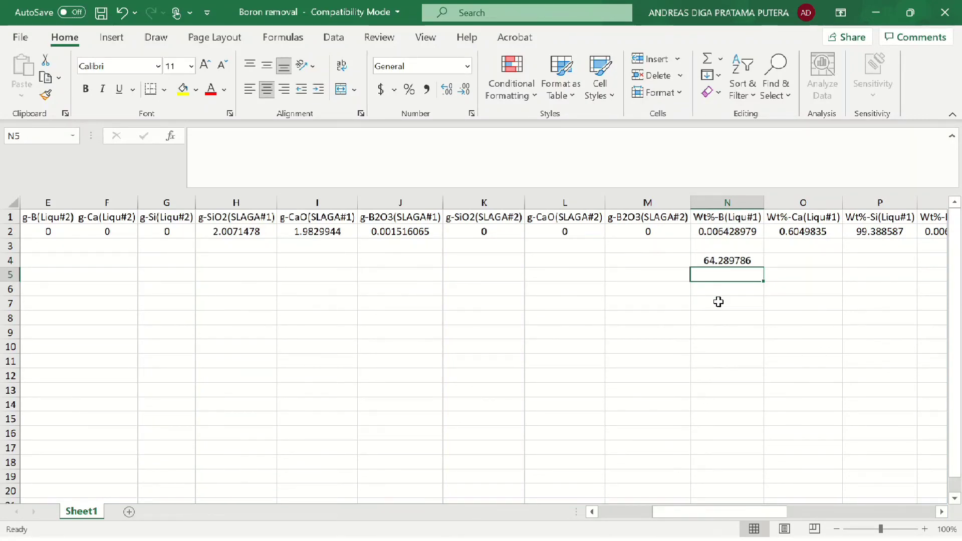
left_click(719, 260)
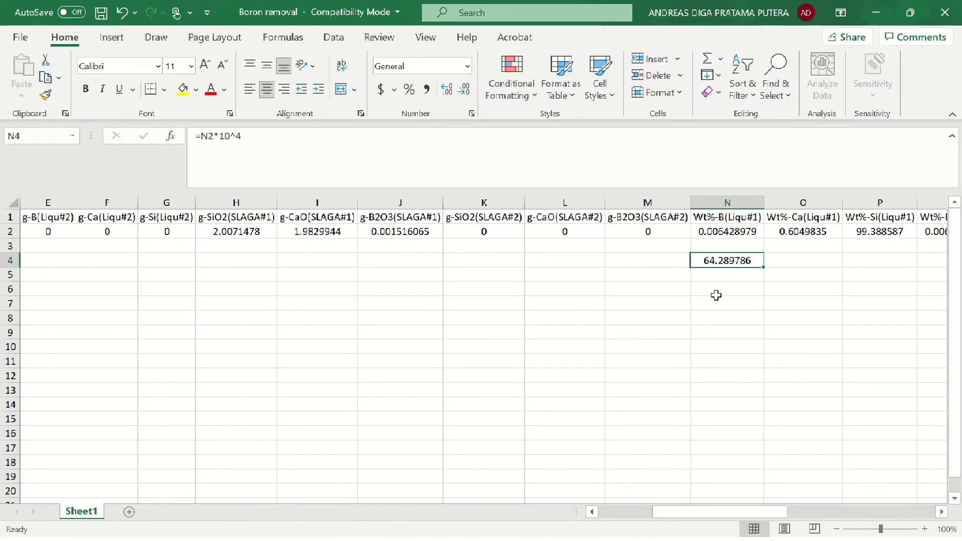
left_click(711, 278)
left_click(713, 288)
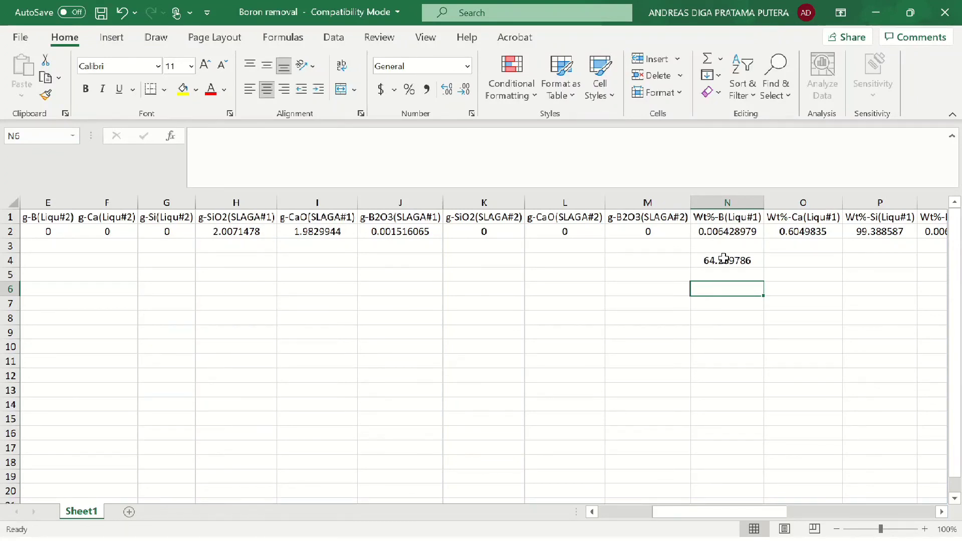
key("alt+Tab")
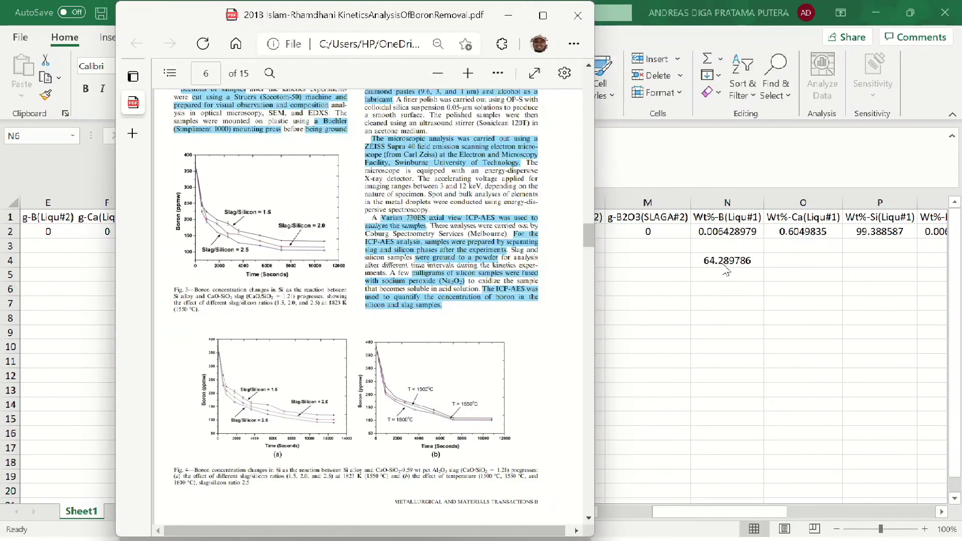